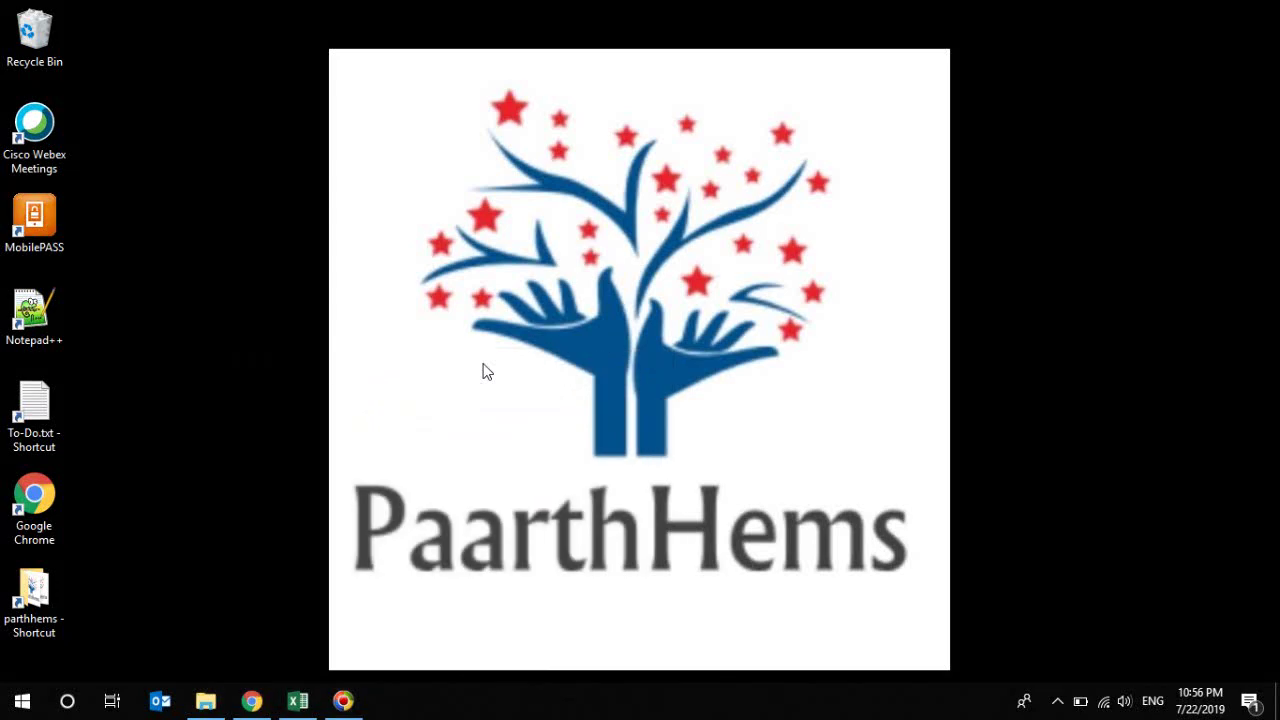
Step: Switch to the Excel workbook and examine the student birthday table, the C5:C17 dates range and the sample COUNTIFS formula
click(299, 702)
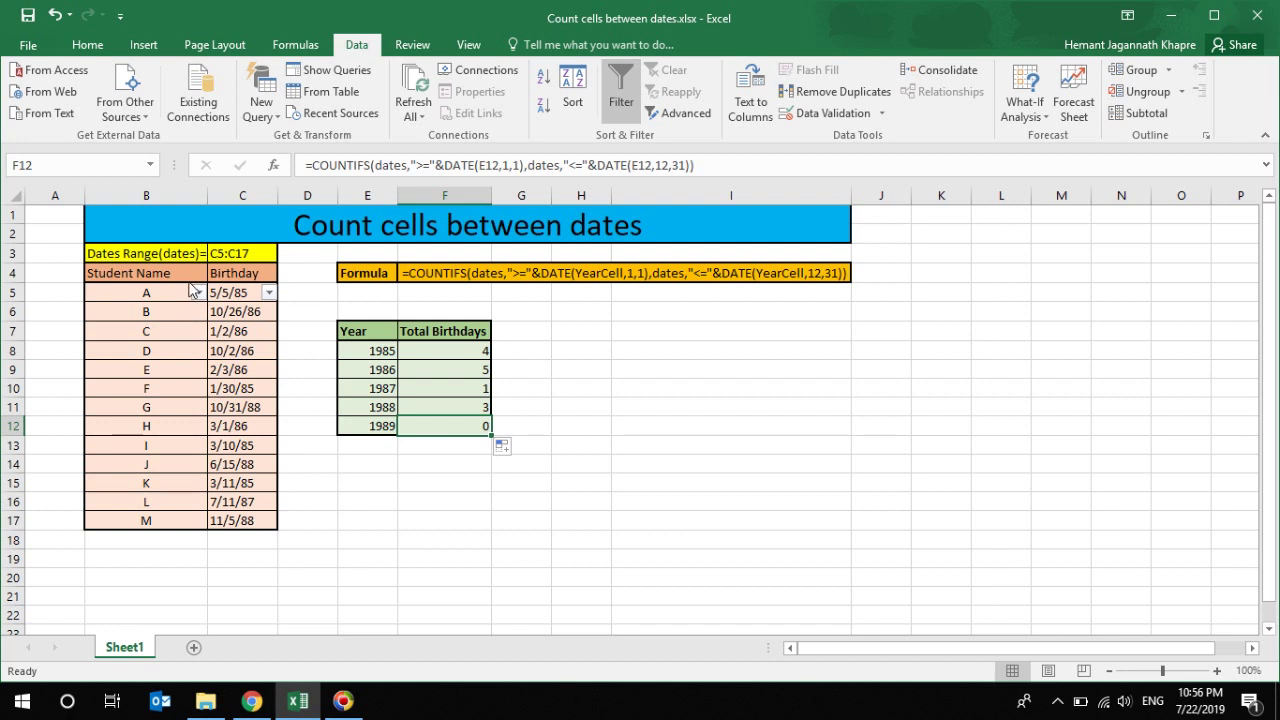
drag(192, 278, 222, 527)
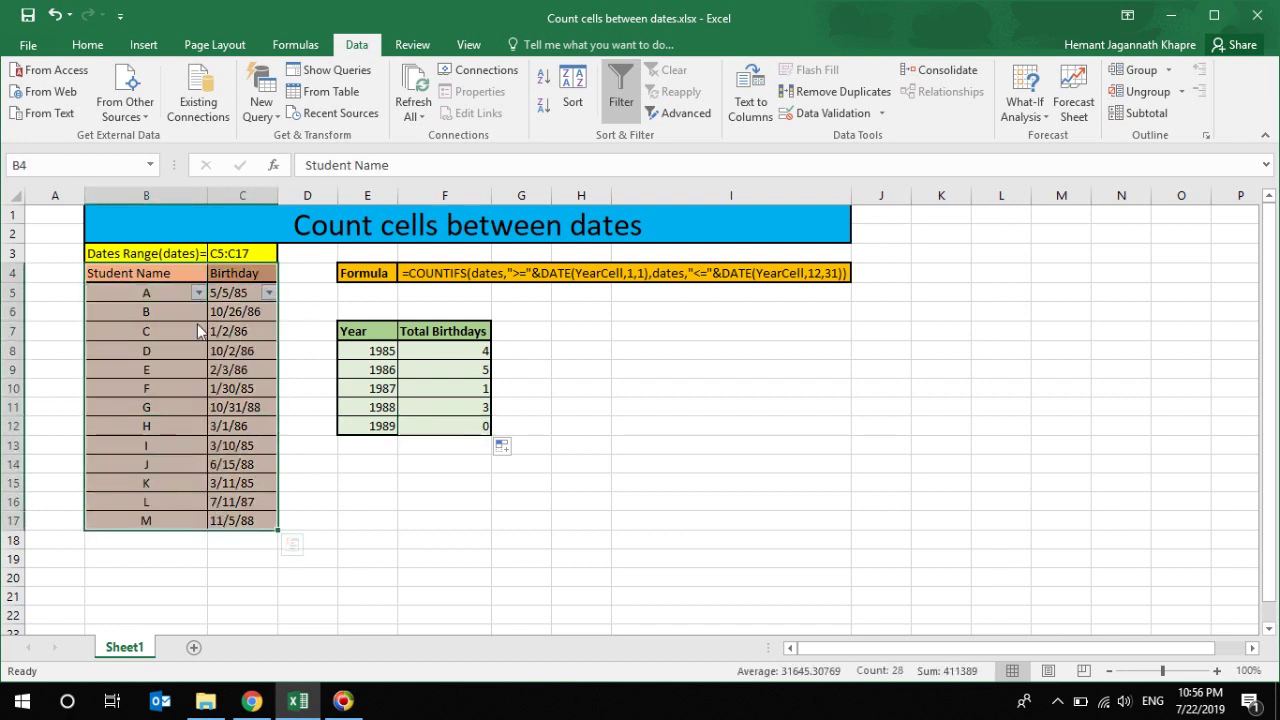
click(240, 294)
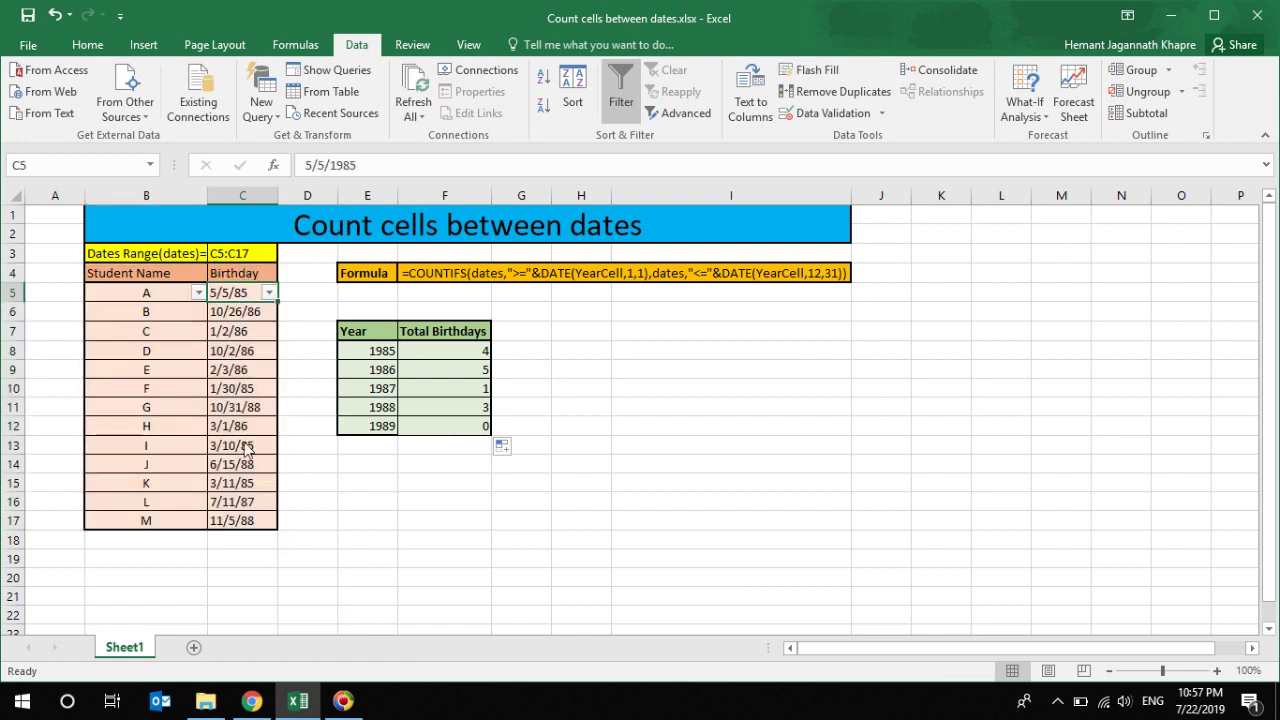
shift+click(248, 530)
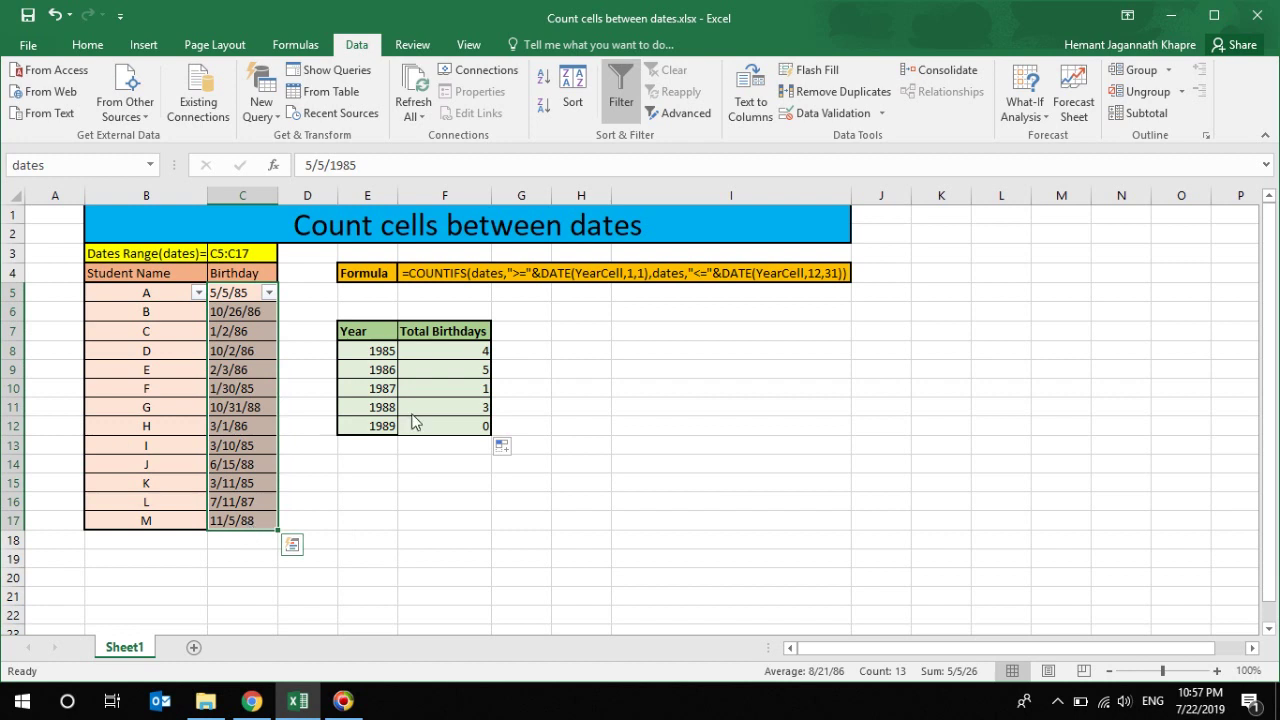
drag(503, 287, 563, 285)
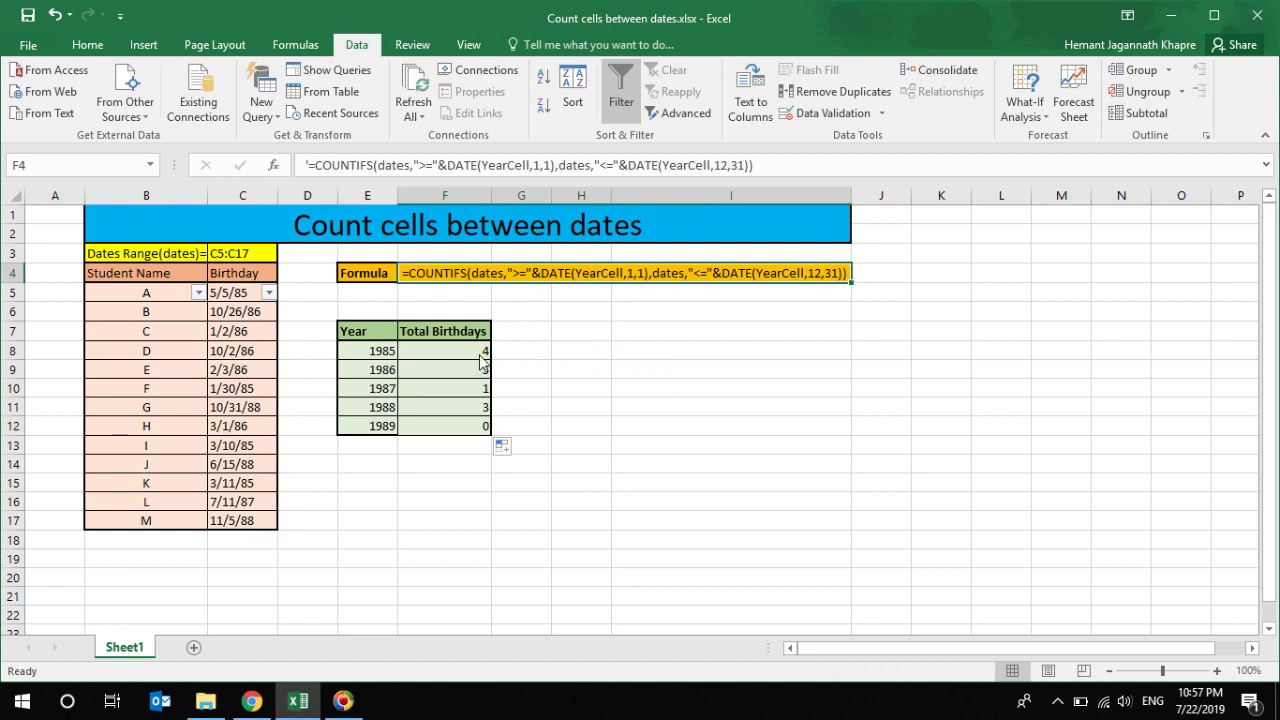
Step: Clear the Total Birthdays results in cells F8:F12
drag(430, 355, 435, 447)
key(shift+Up)
key(Delete)
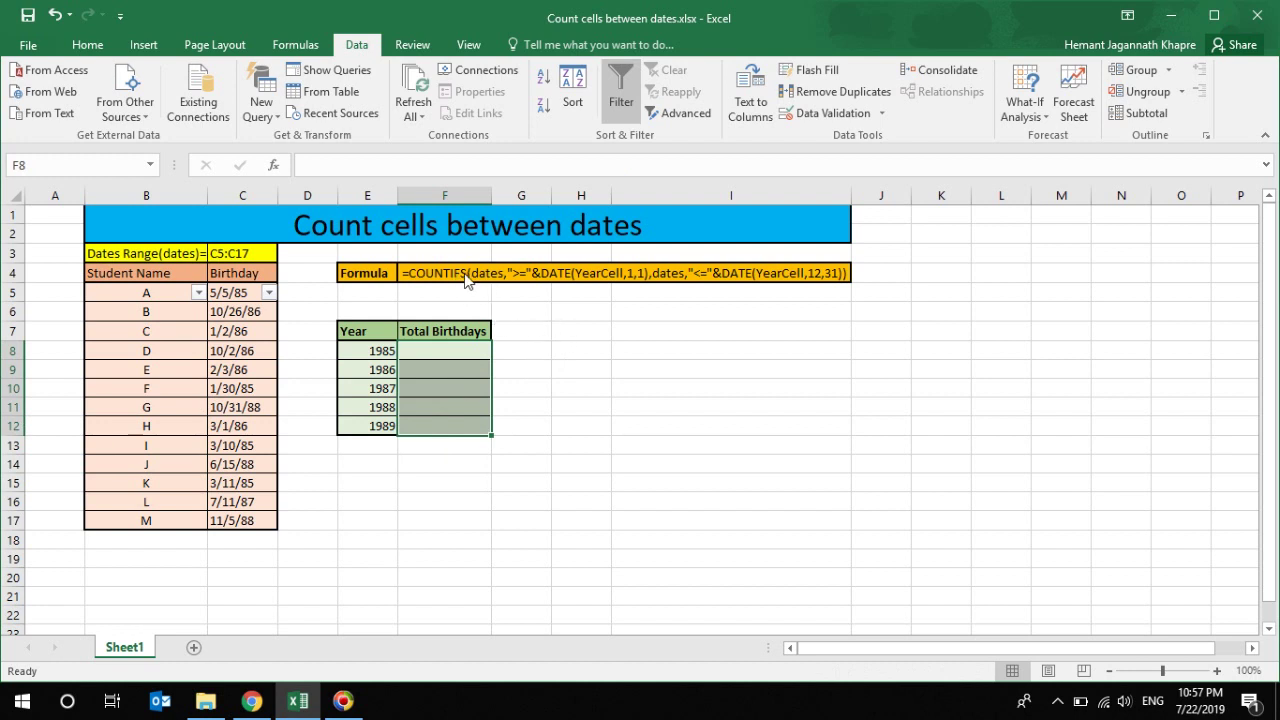
click(583, 338)
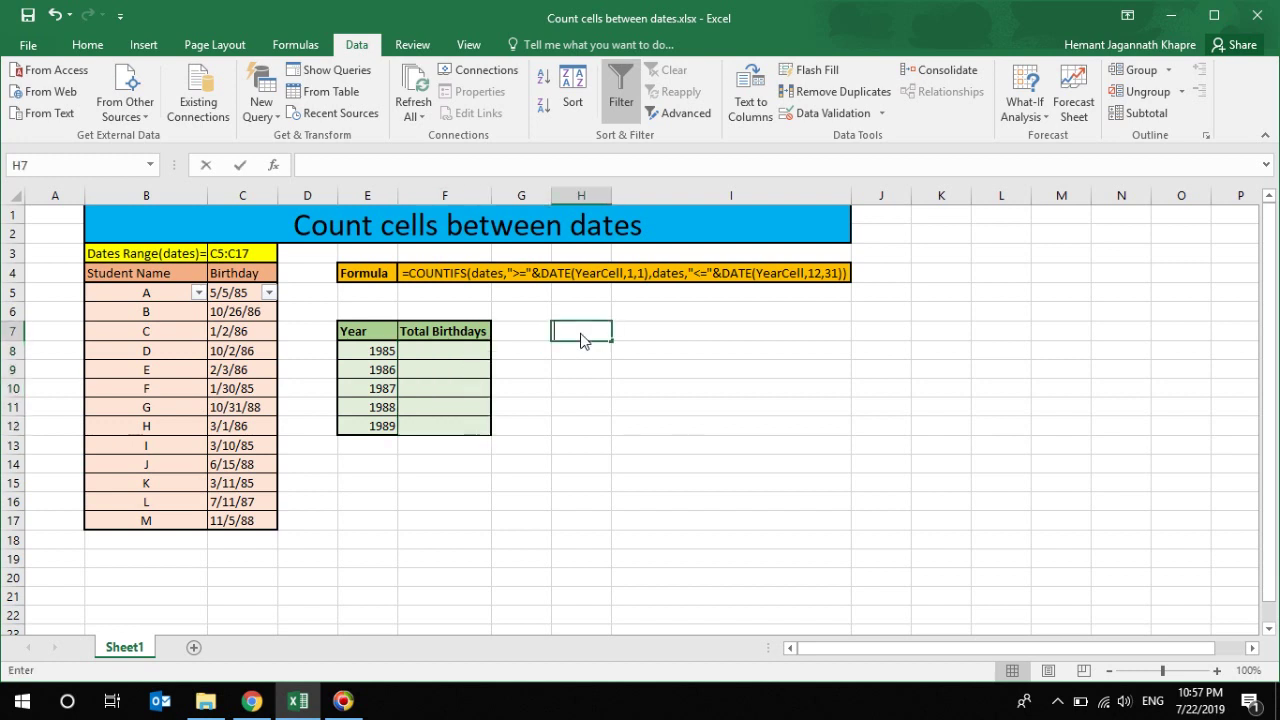
text(=countr)
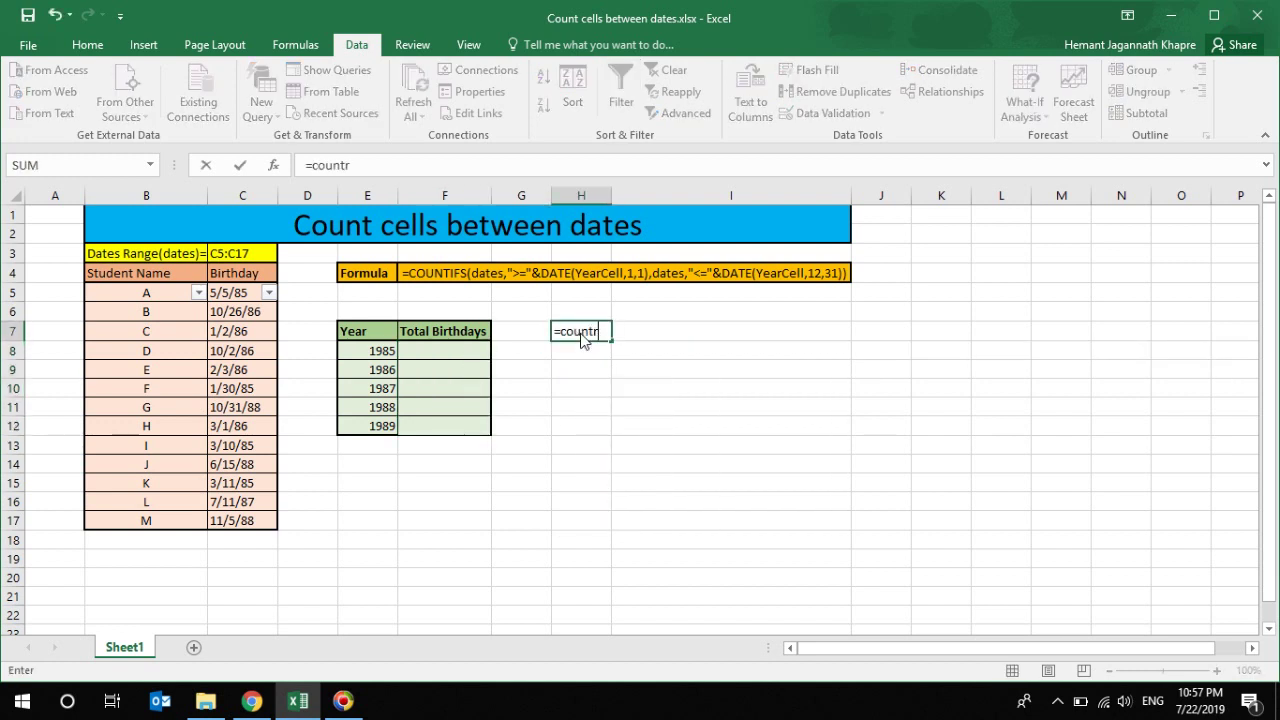
key(BackSpace)
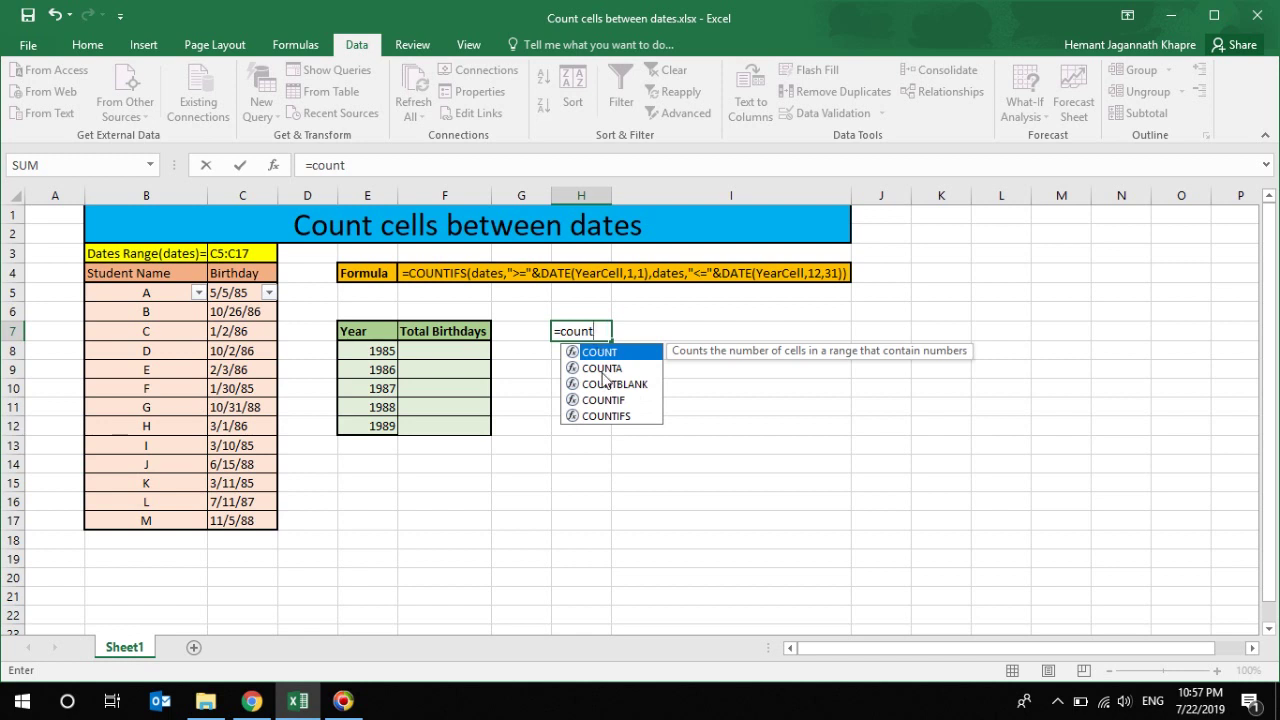
click(607, 416)
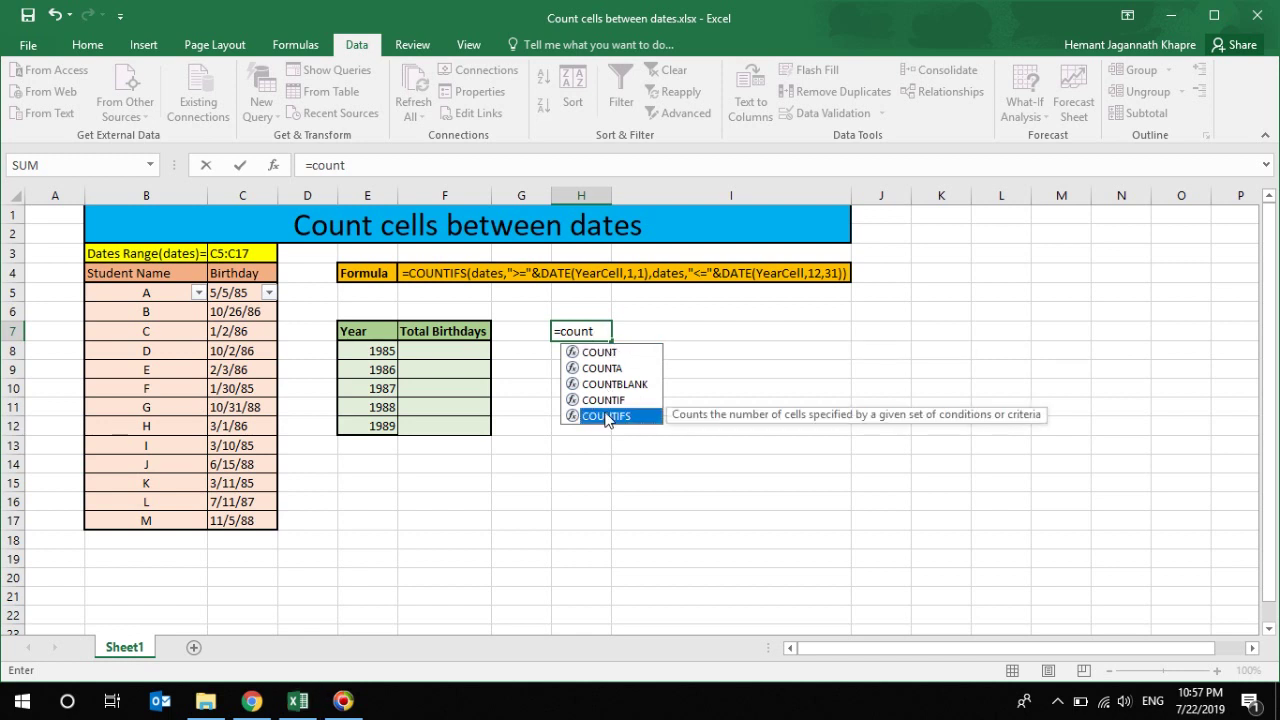
double_click(605, 416)
key(BackSpace)
key(BackSpace)
key(BackSpace)
key(BackSpace)
key(BackSpace)
key(BackSpace)
key(BackSpace)
key(BackSpace)
key(BackSpace)
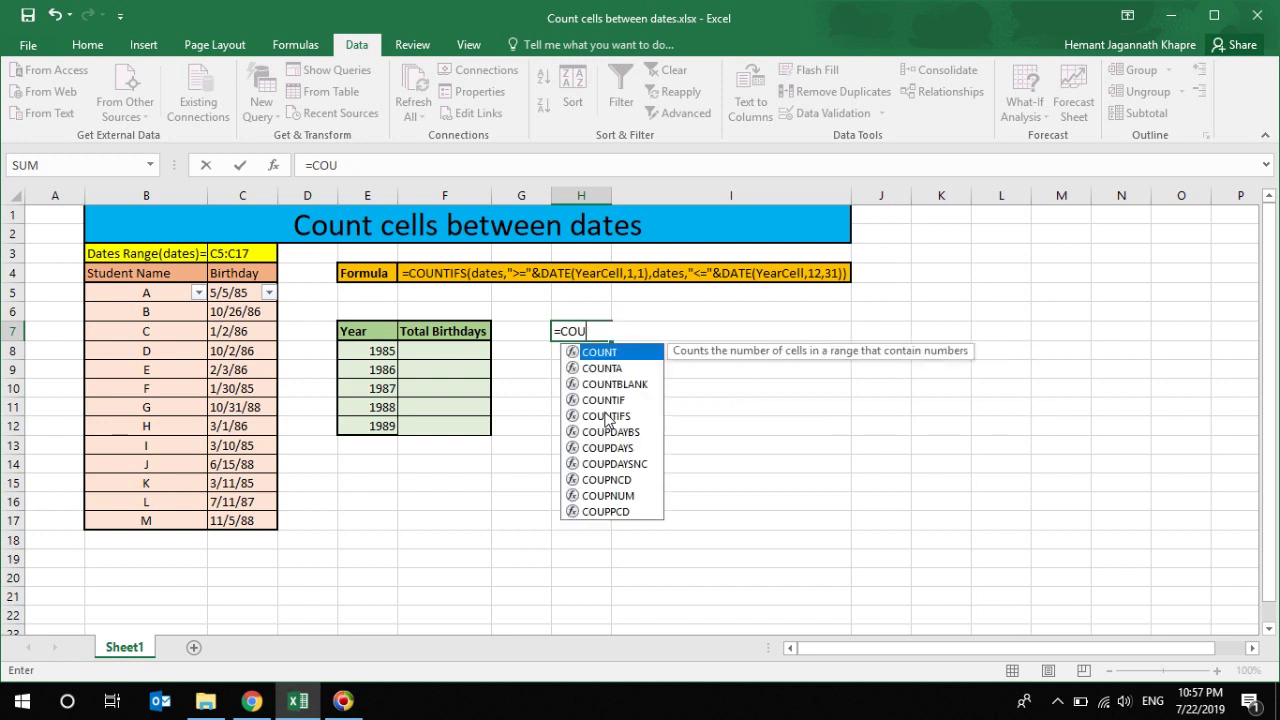
Step: Try the formula =DATE(E8,12,1) in cell H7, and clear the cell again
text(Date)
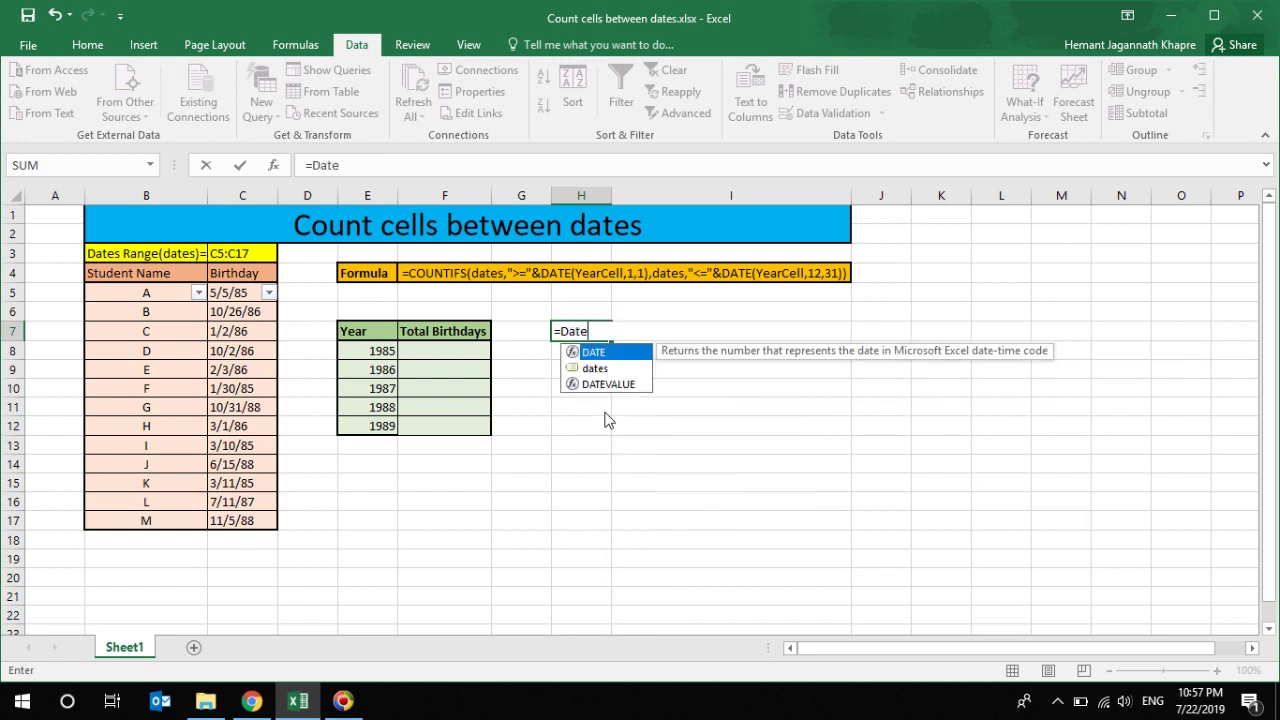
text(()
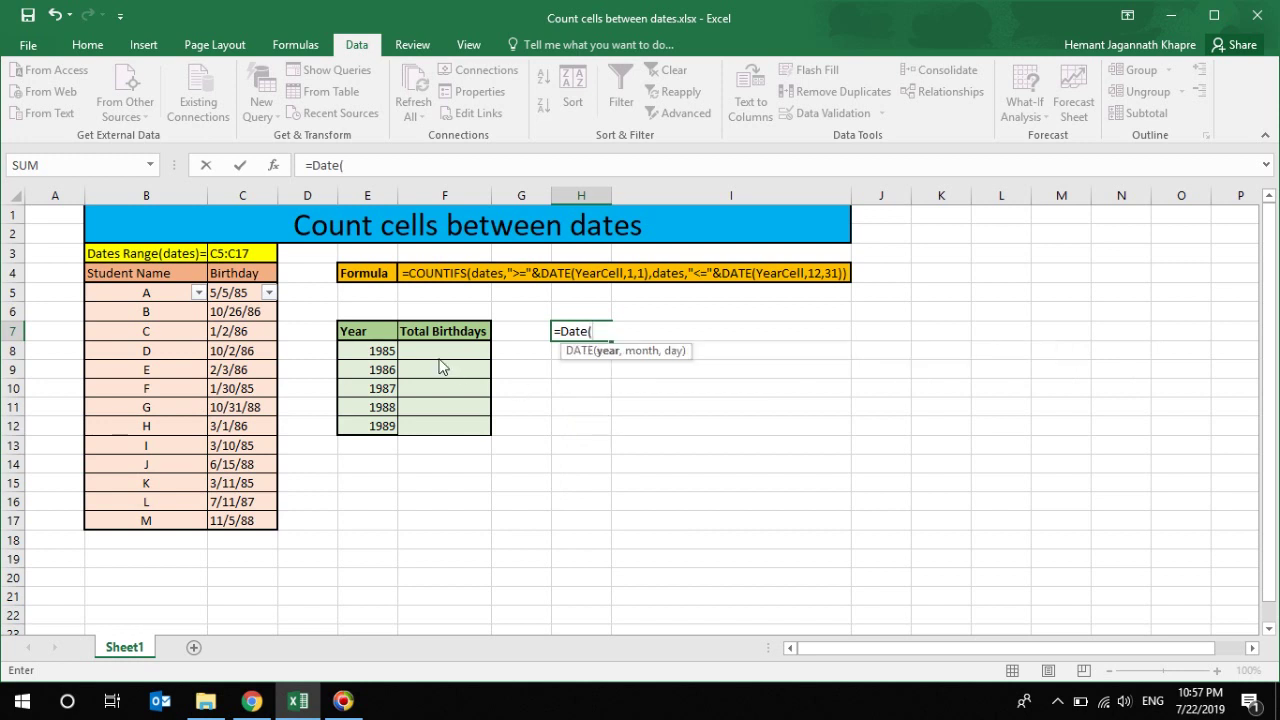
click(382, 355)
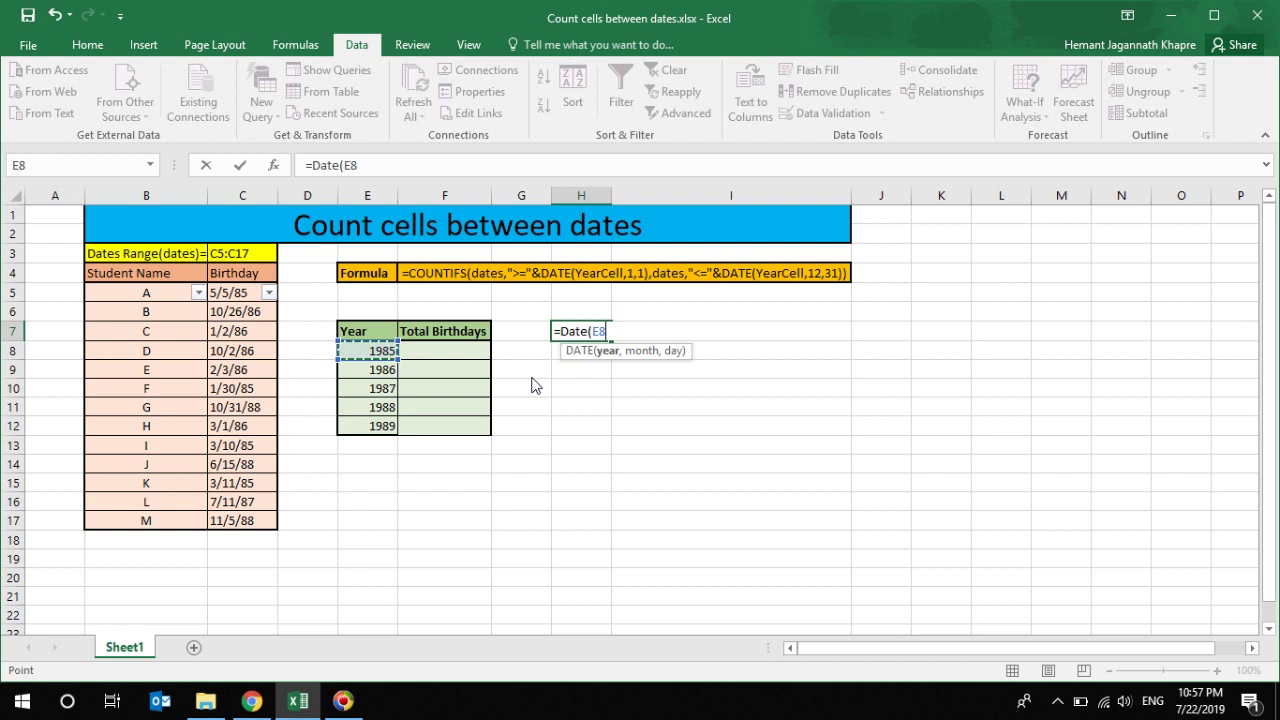
text(,12)
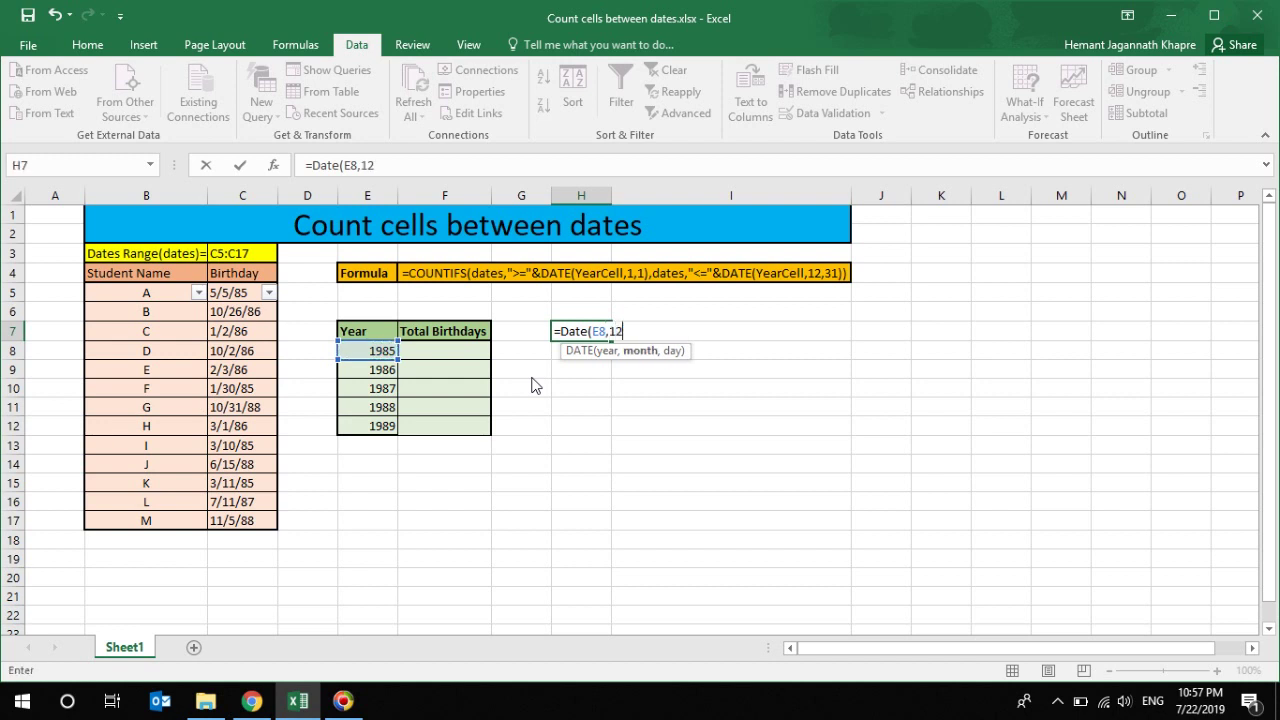
text(,1))
key(Return)
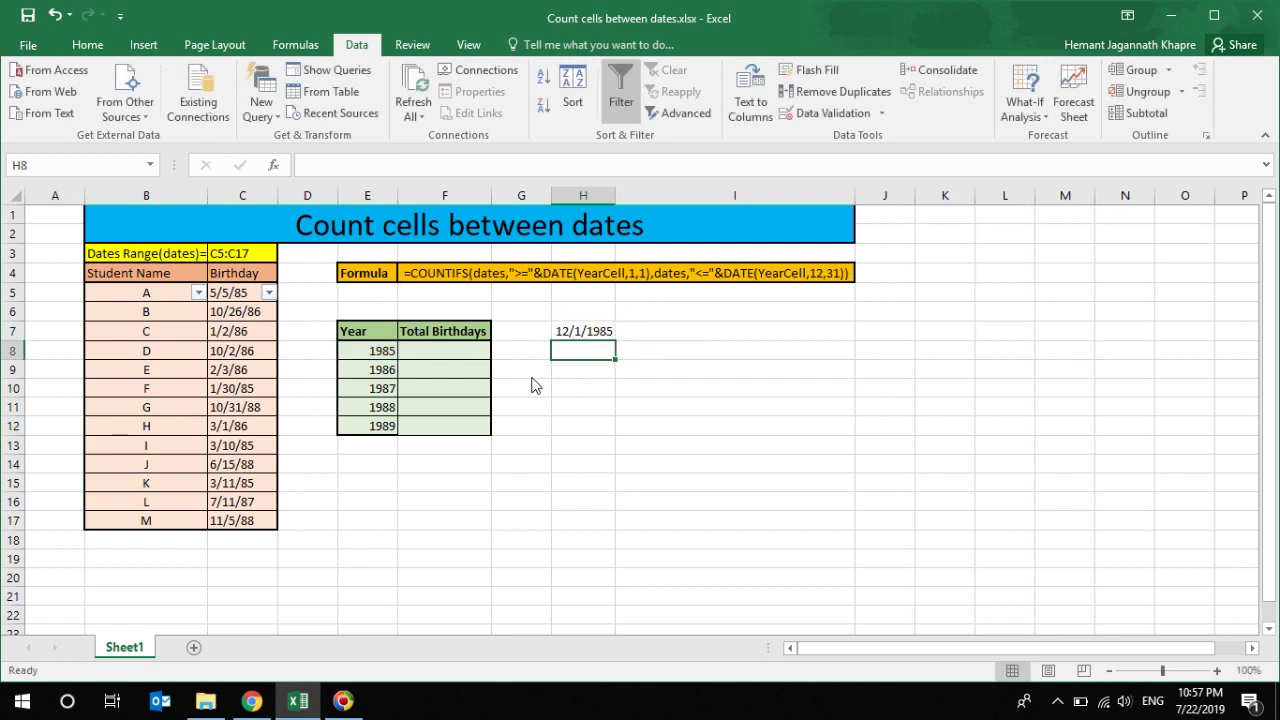
click(608, 337)
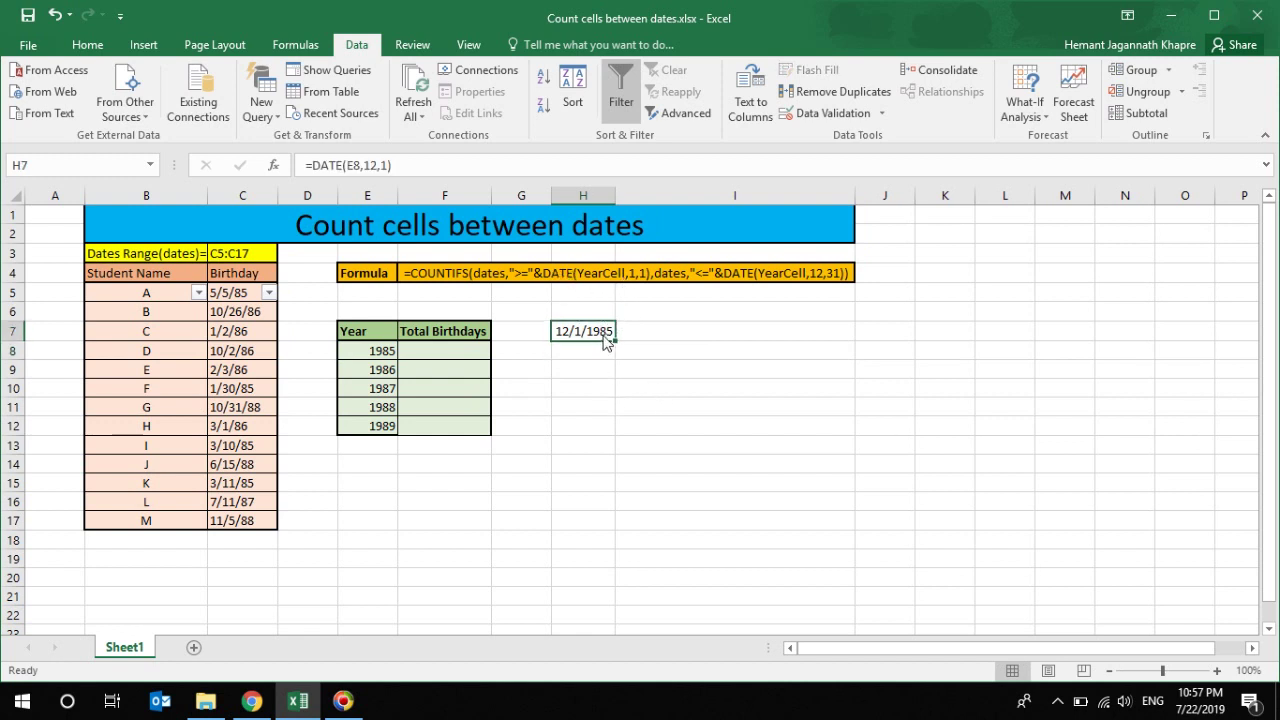
key(Delete)
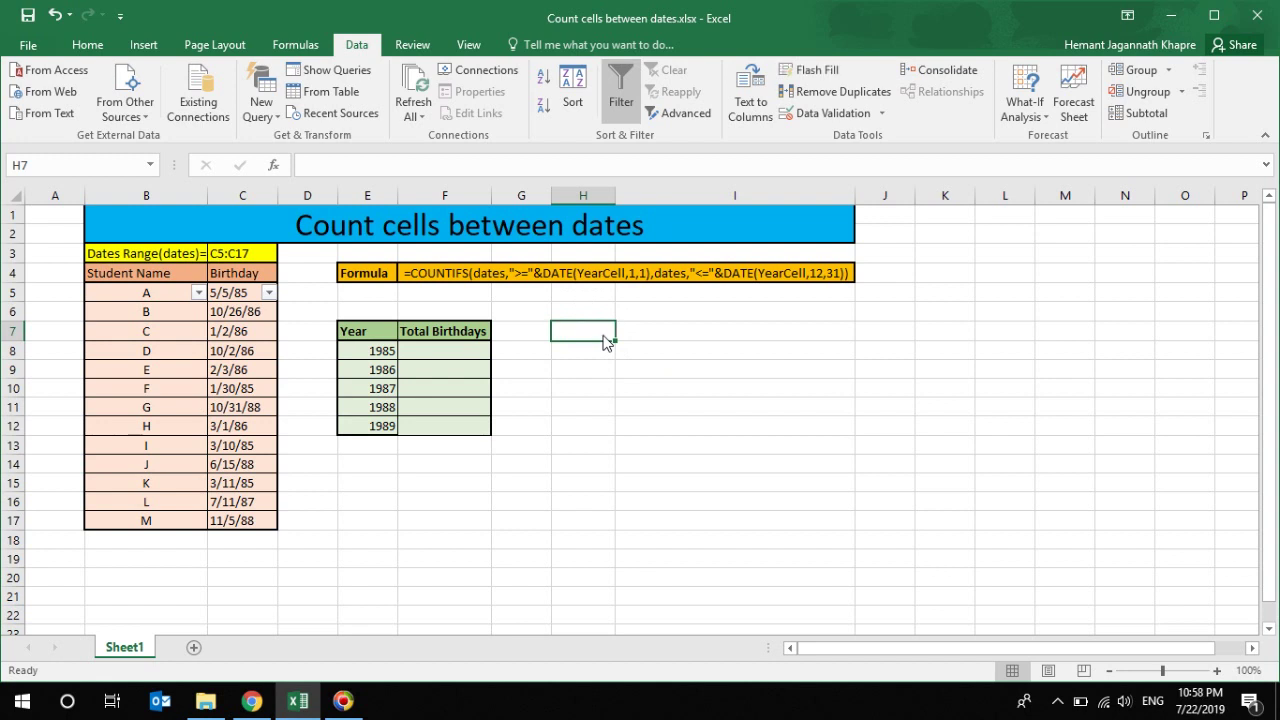
Step: Begin a COUNTIFS formula in F8 with the birthday cells C5:C17 (dates) as the first range and ">="&DATE as the criterion's start
click(385, 352)
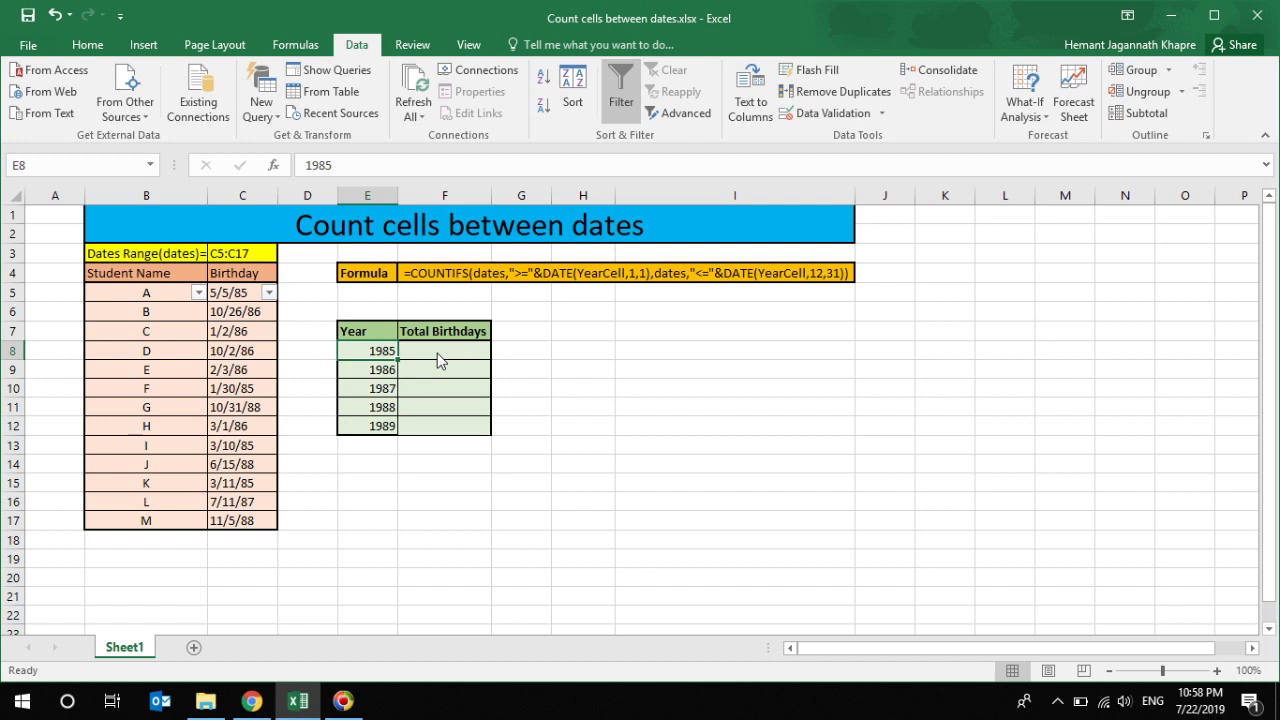
drag(255, 293, 247, 527)
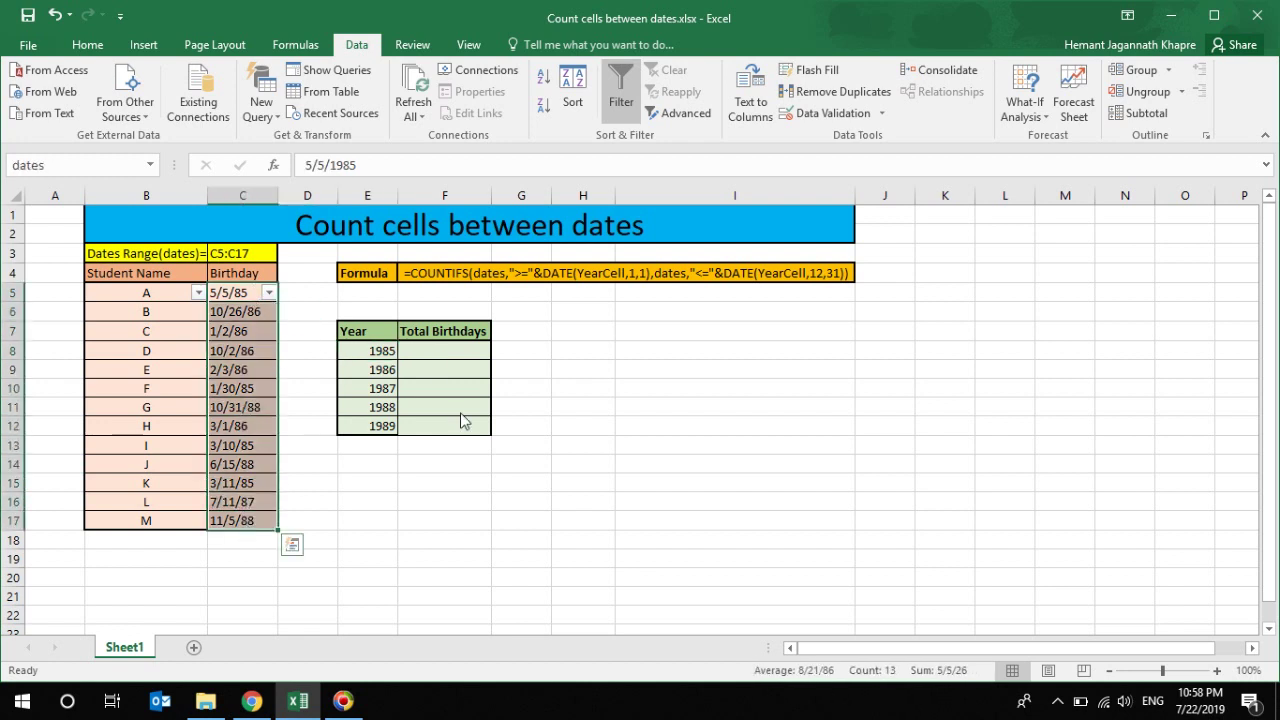
click(455, 356)
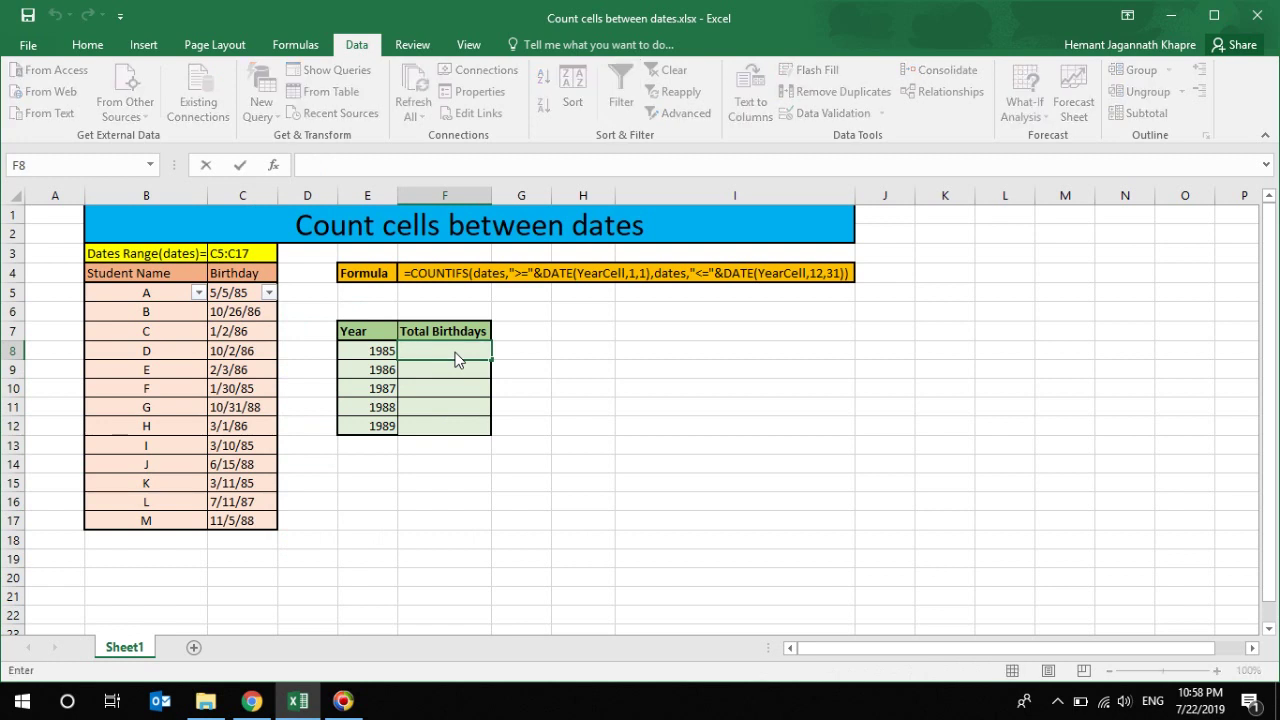
text(=)
text(count)
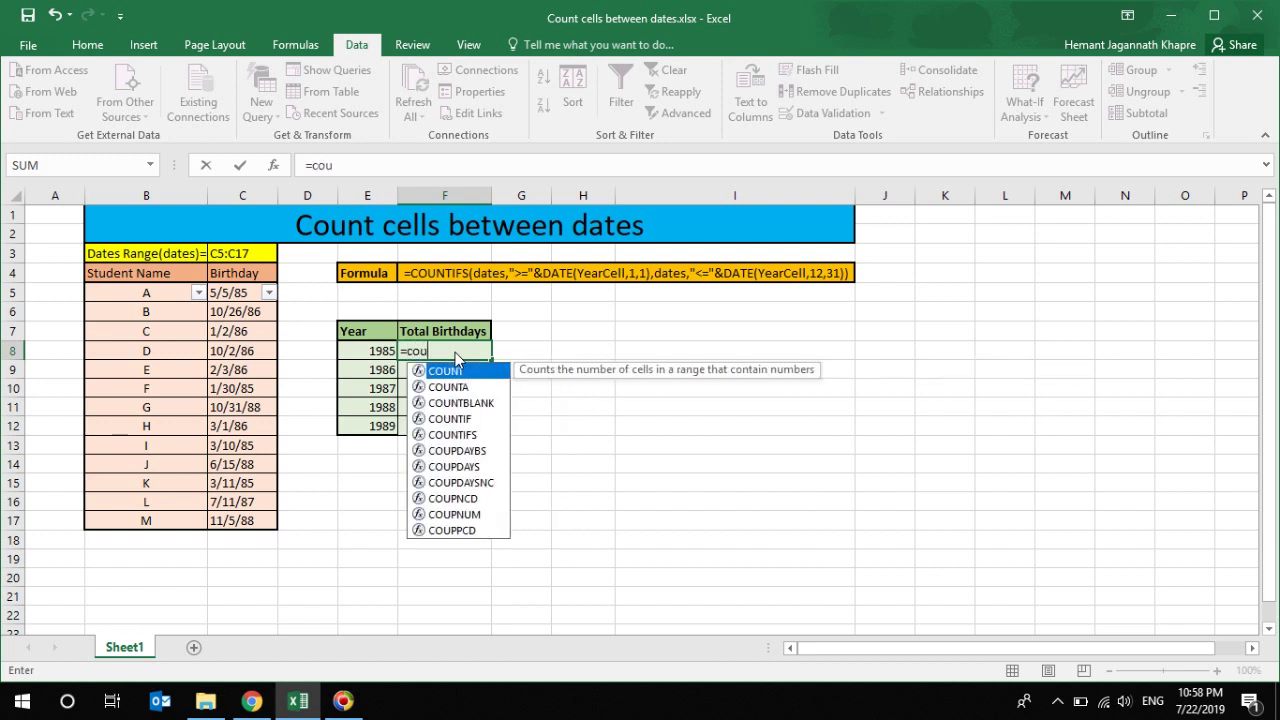
double_click(438, 434)
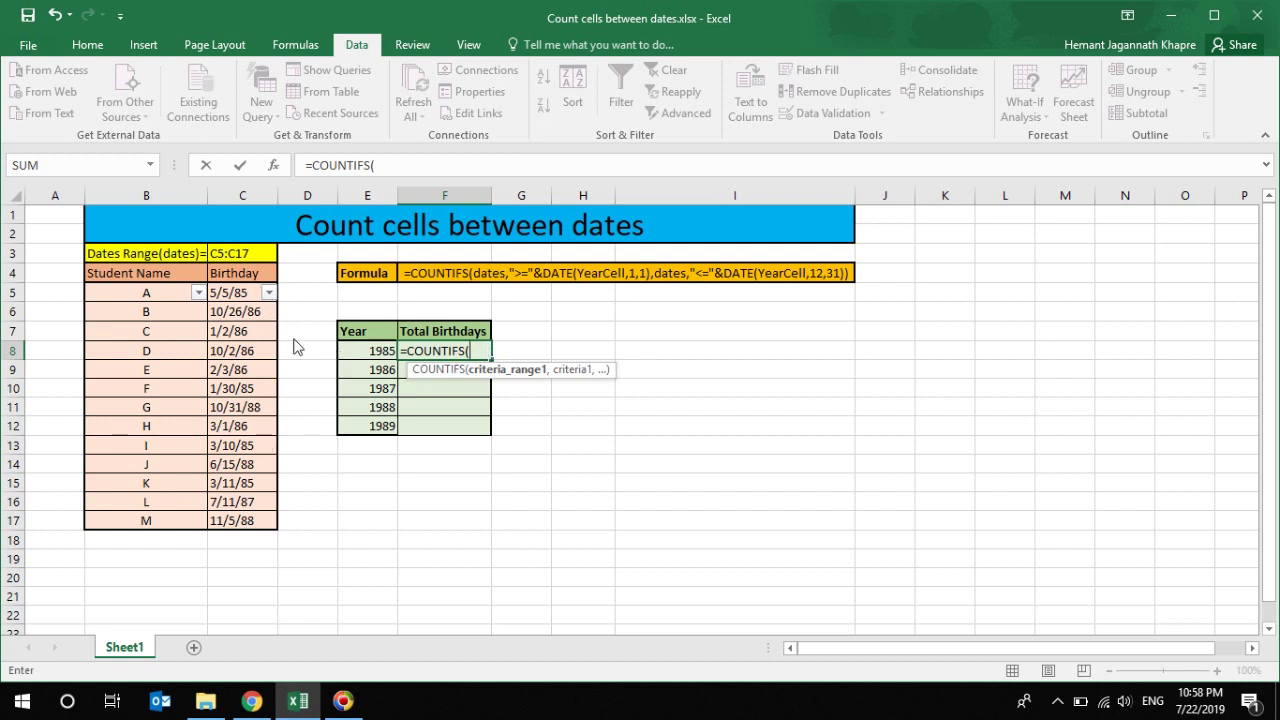
drag(248, 293, 248, 522)
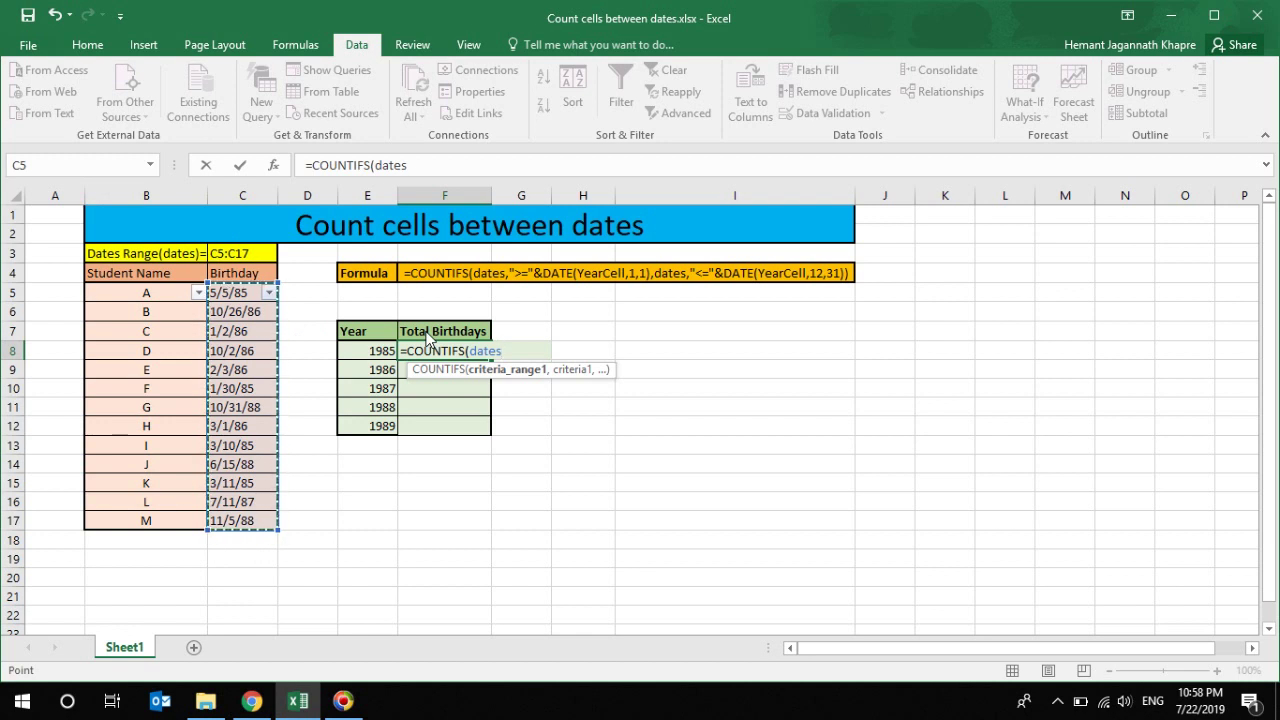
text(,)
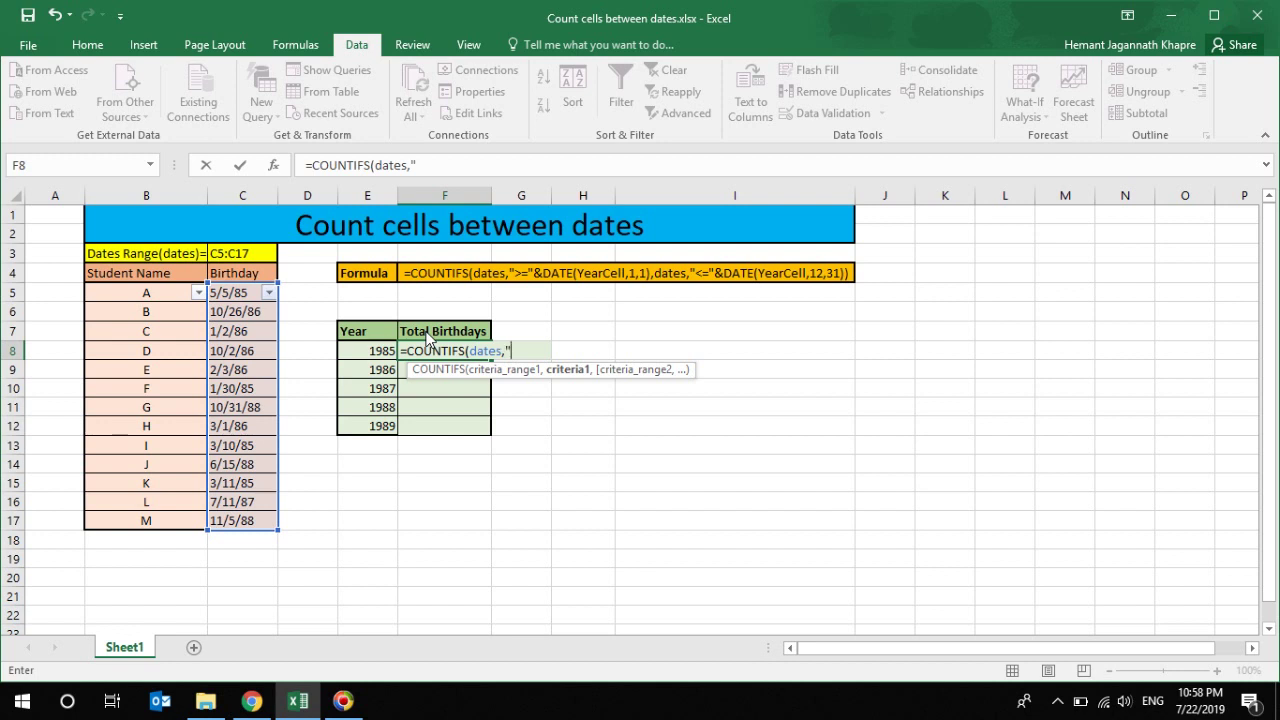
text(">=")
text(&DATE)
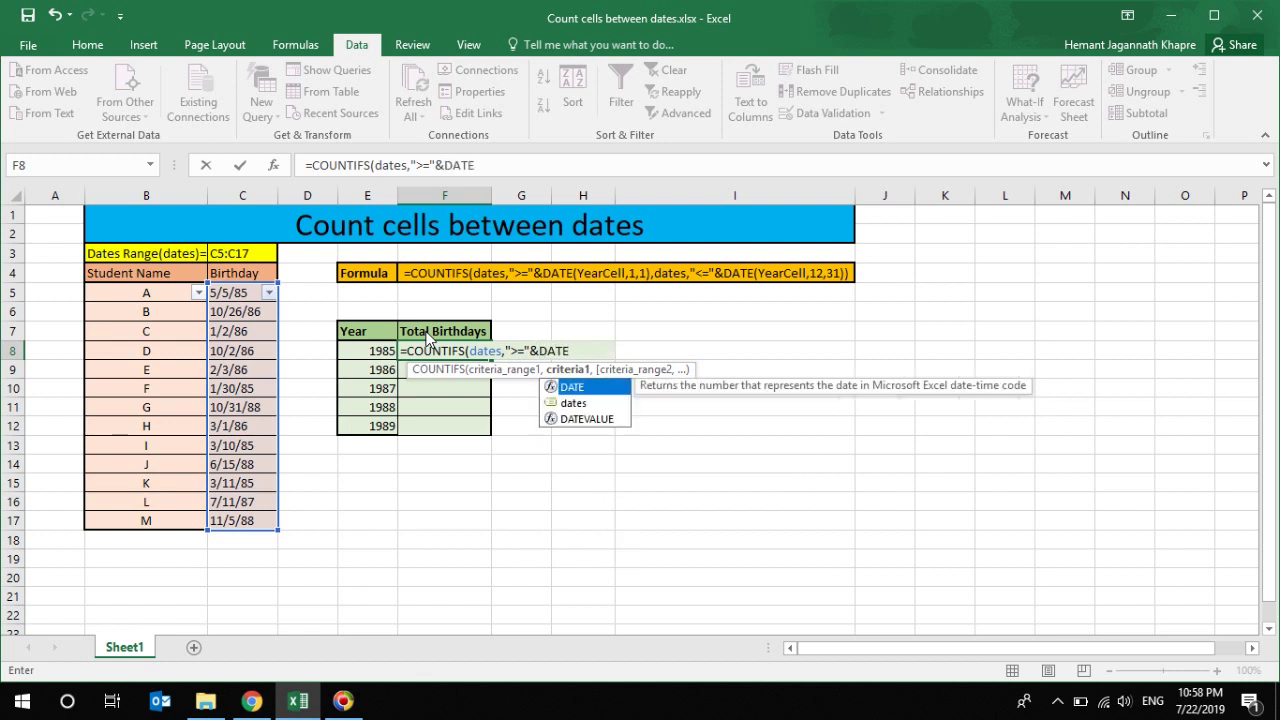
key(Down)
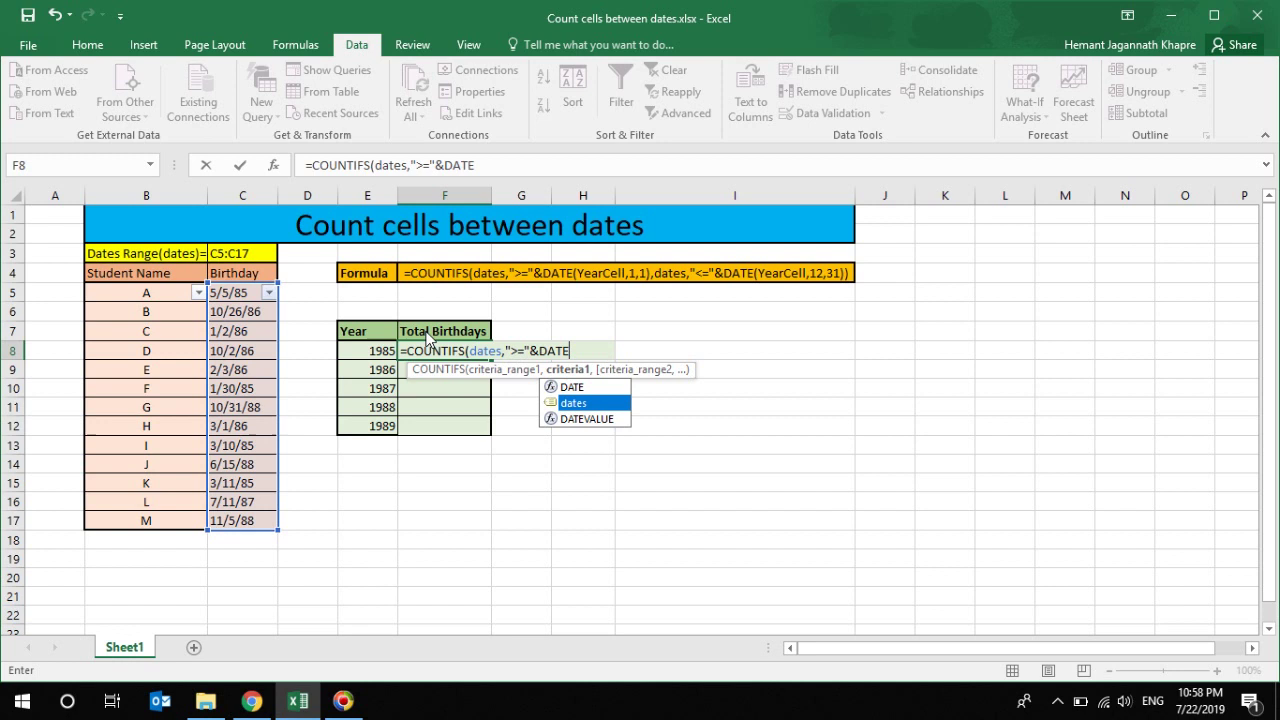
key(Tab)
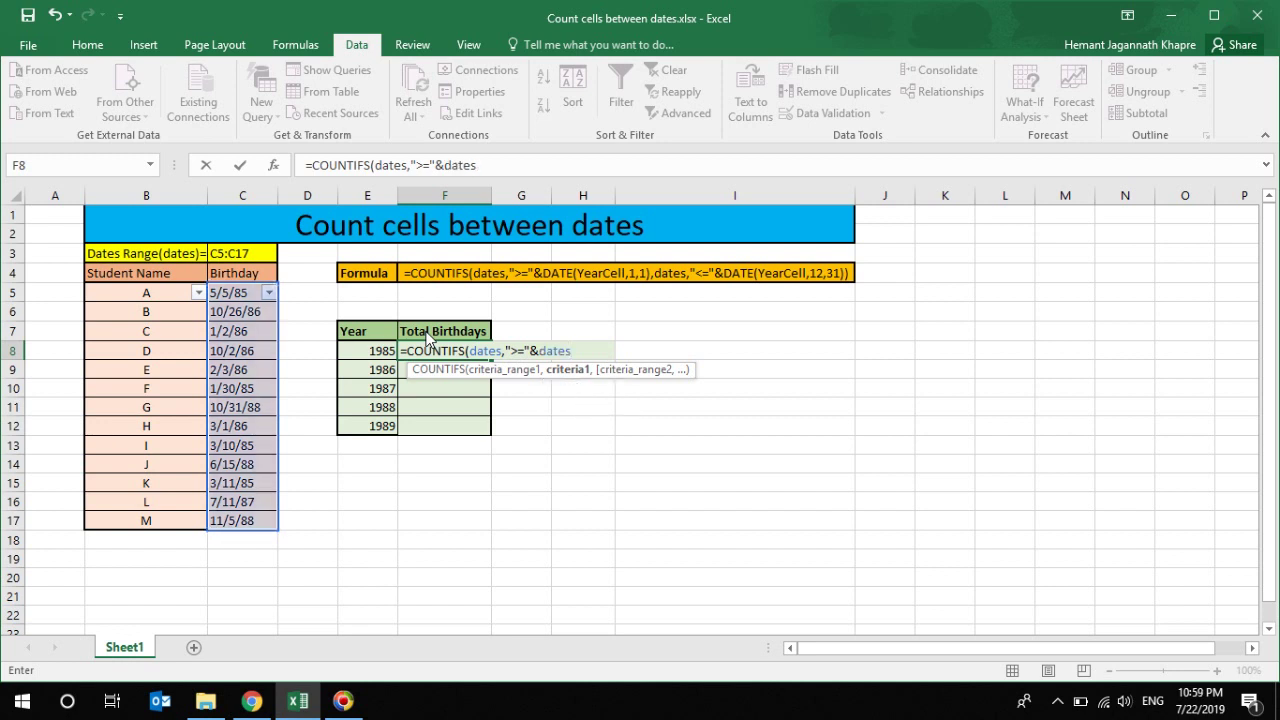
key(BackSpace)
key(BackSpace)
key(BackSpace)
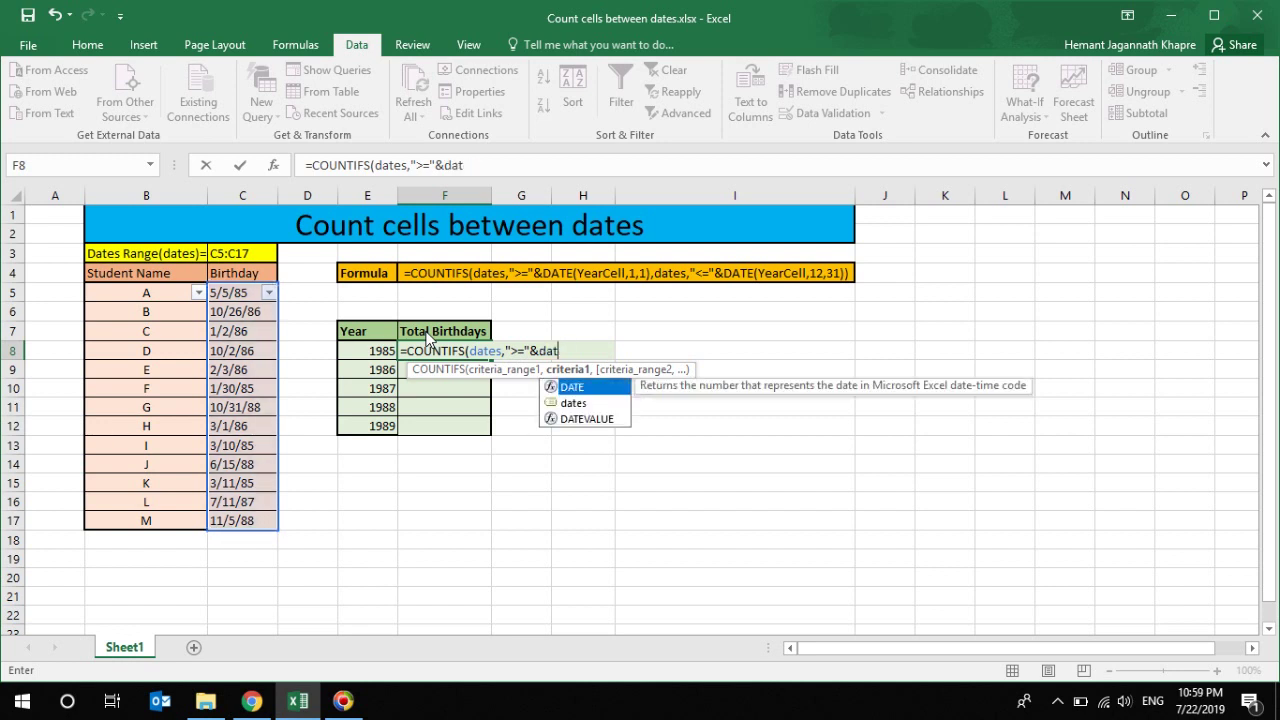
Step: Complete the first criterion of the F8 formula as ">="&DATE(E8,1,1), taking the year from cell E8
key(Tab)
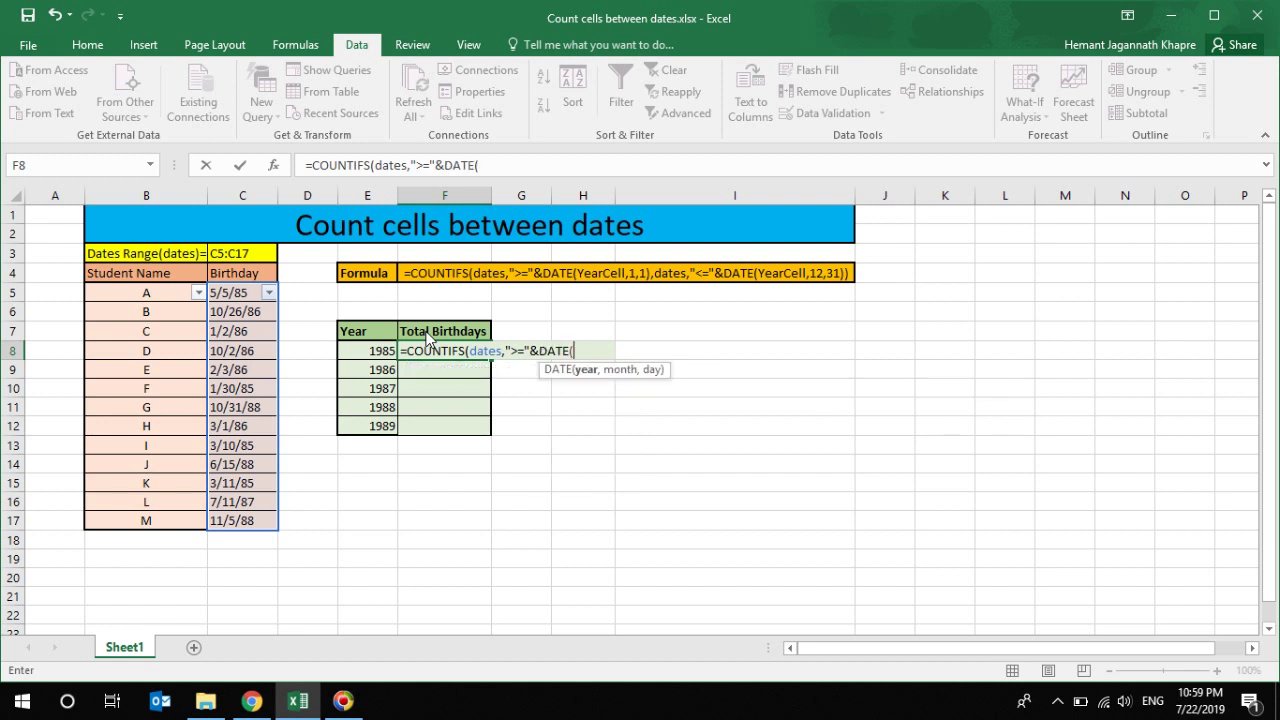
click(368, 356)
text(,1)
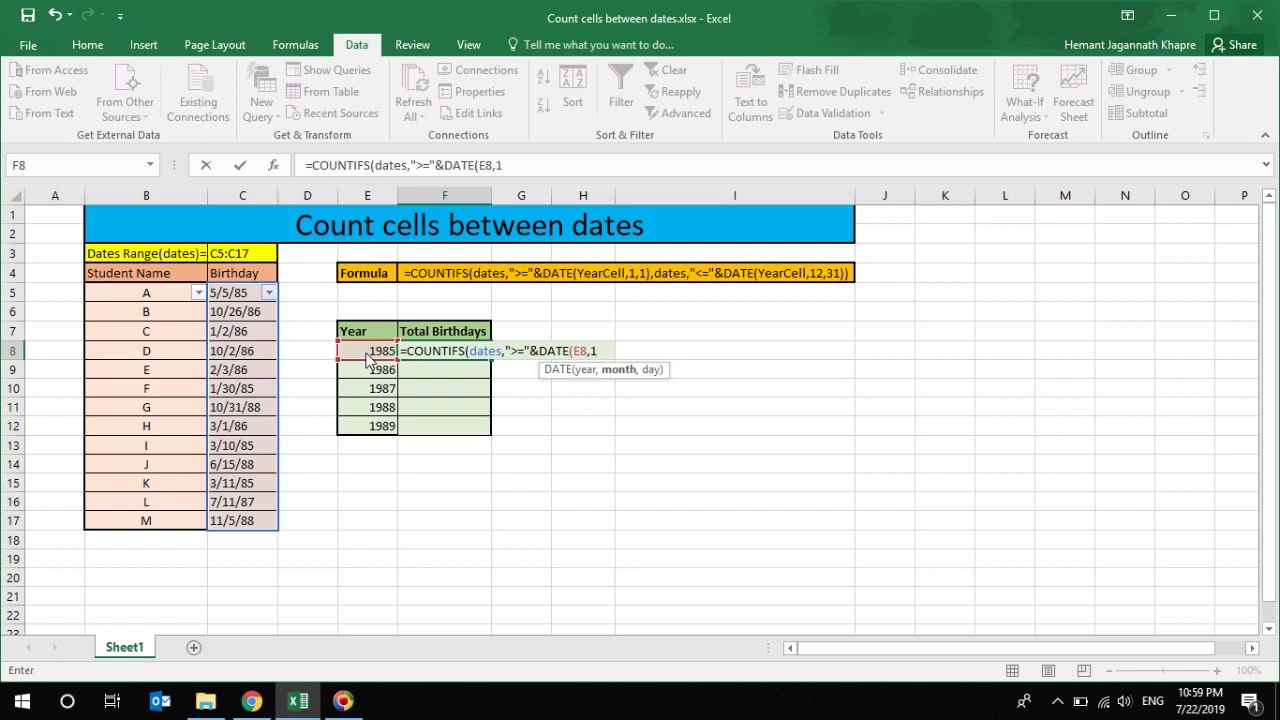
text(,1)
text())
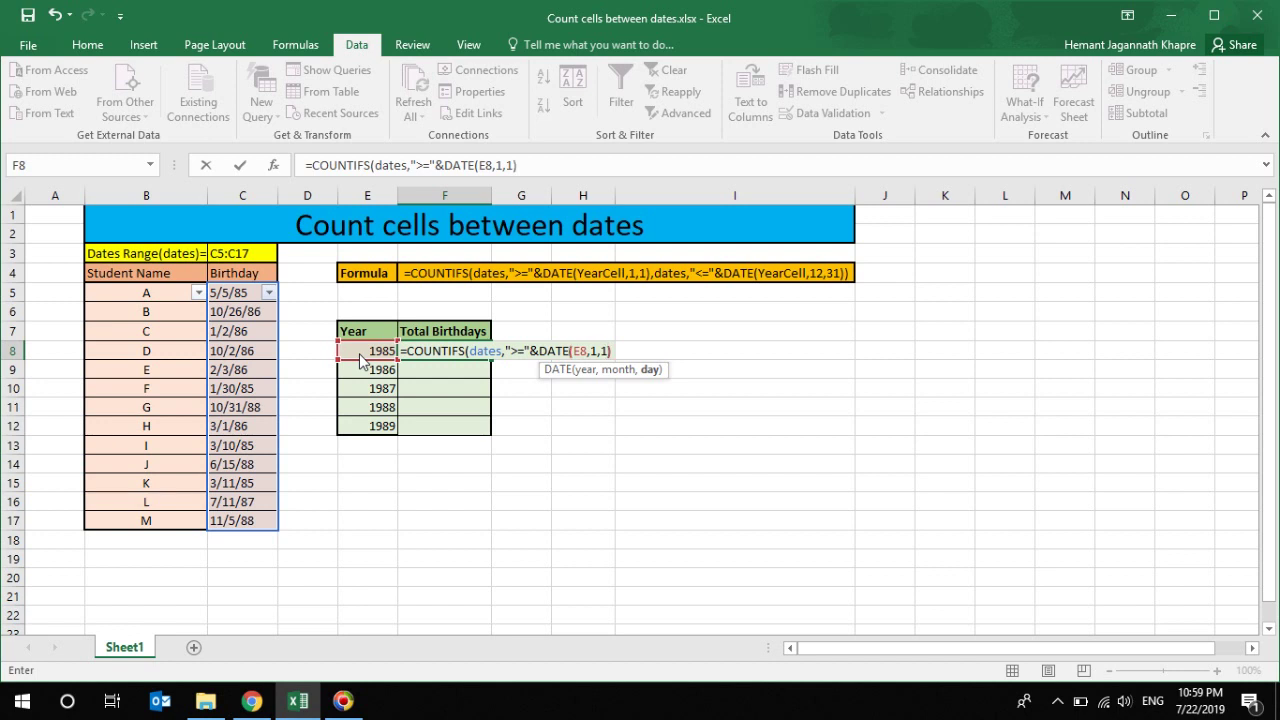
Step: Add the named range dates as the second criteria range of the COUNTIFS formula in F8
text(,)
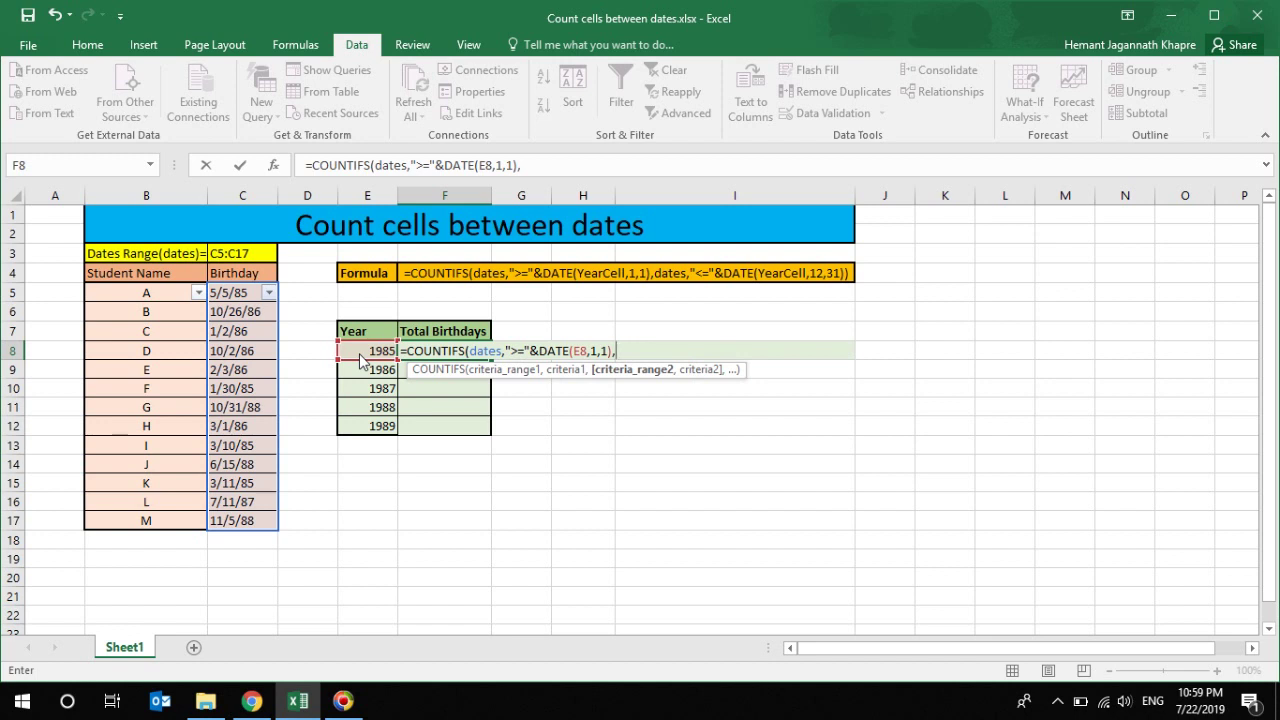
text(dates)
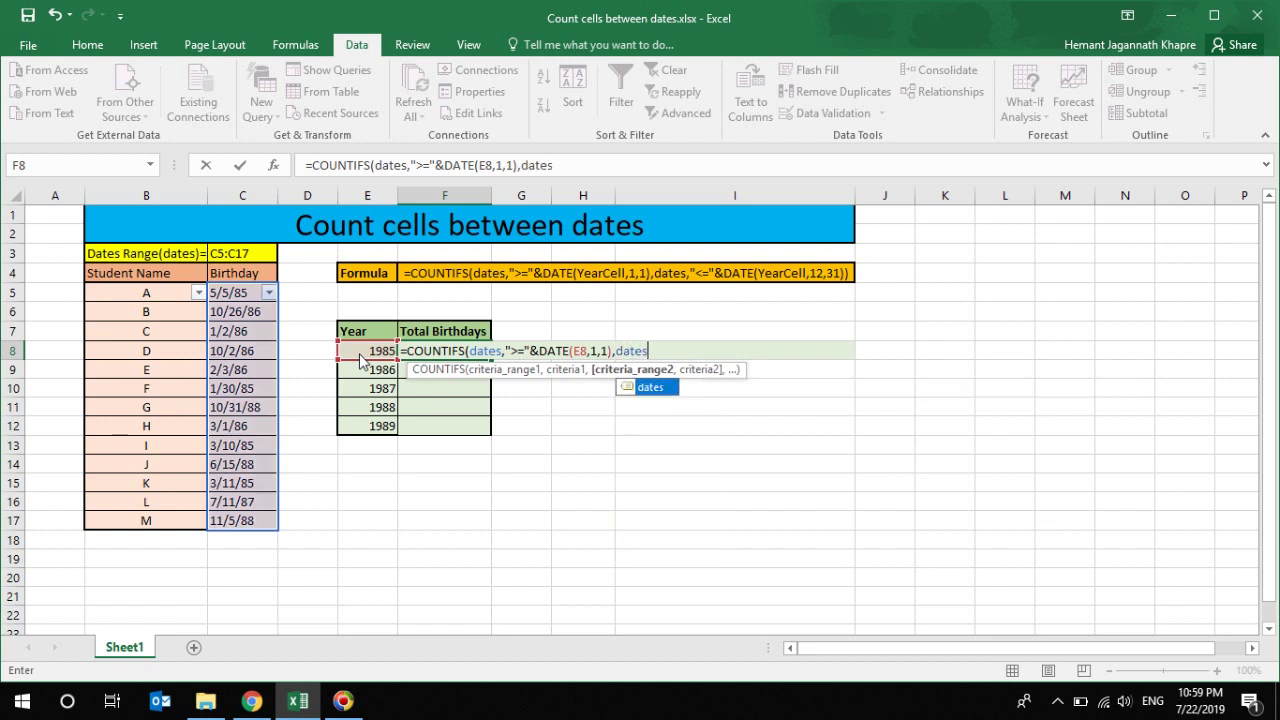
text(,)
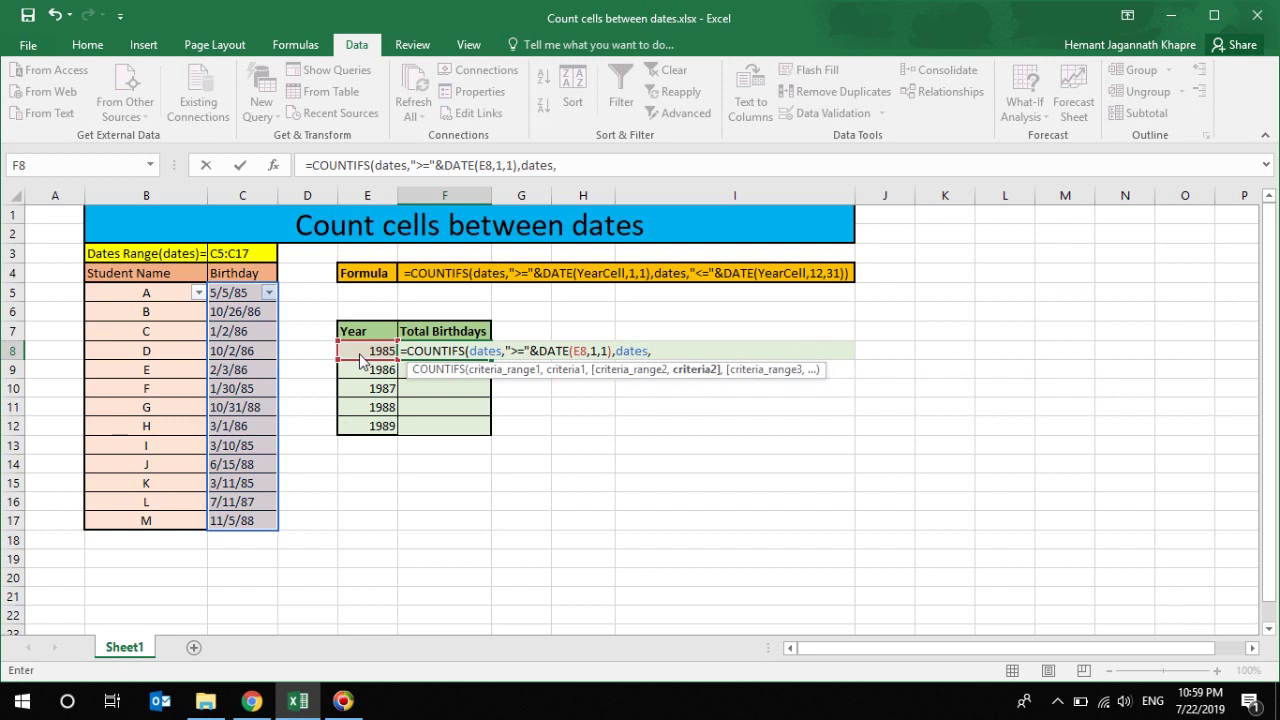
Step: Complete the COUNTIFS formula in F8 with the second criterion "<="&DATE(E8,12,31) and enter it
text("<="&DATE()
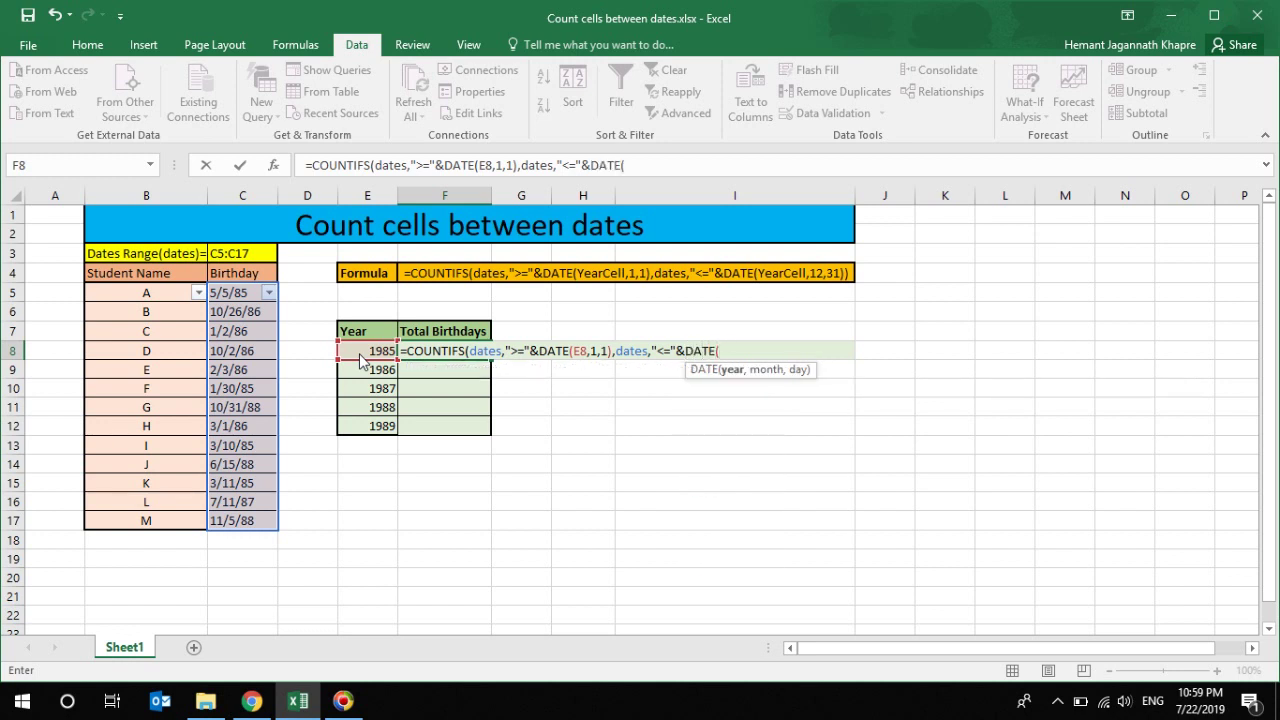
click(365, 355)
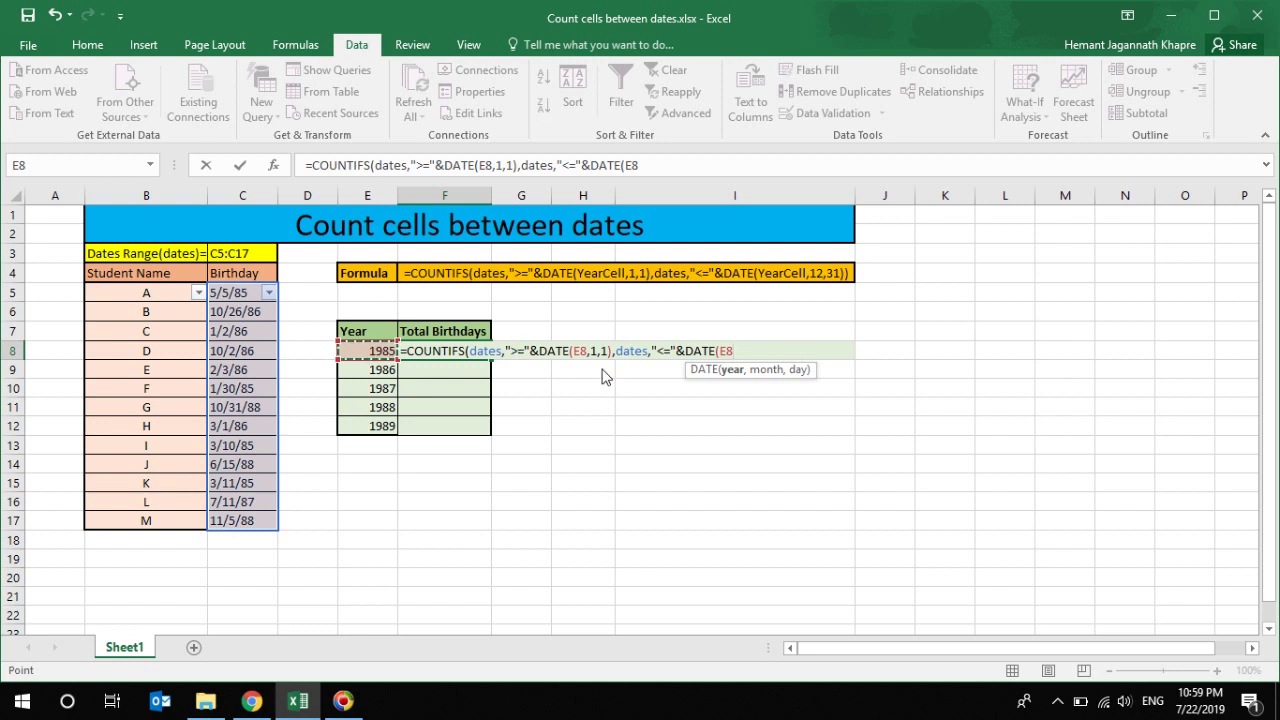
text(,12,31)
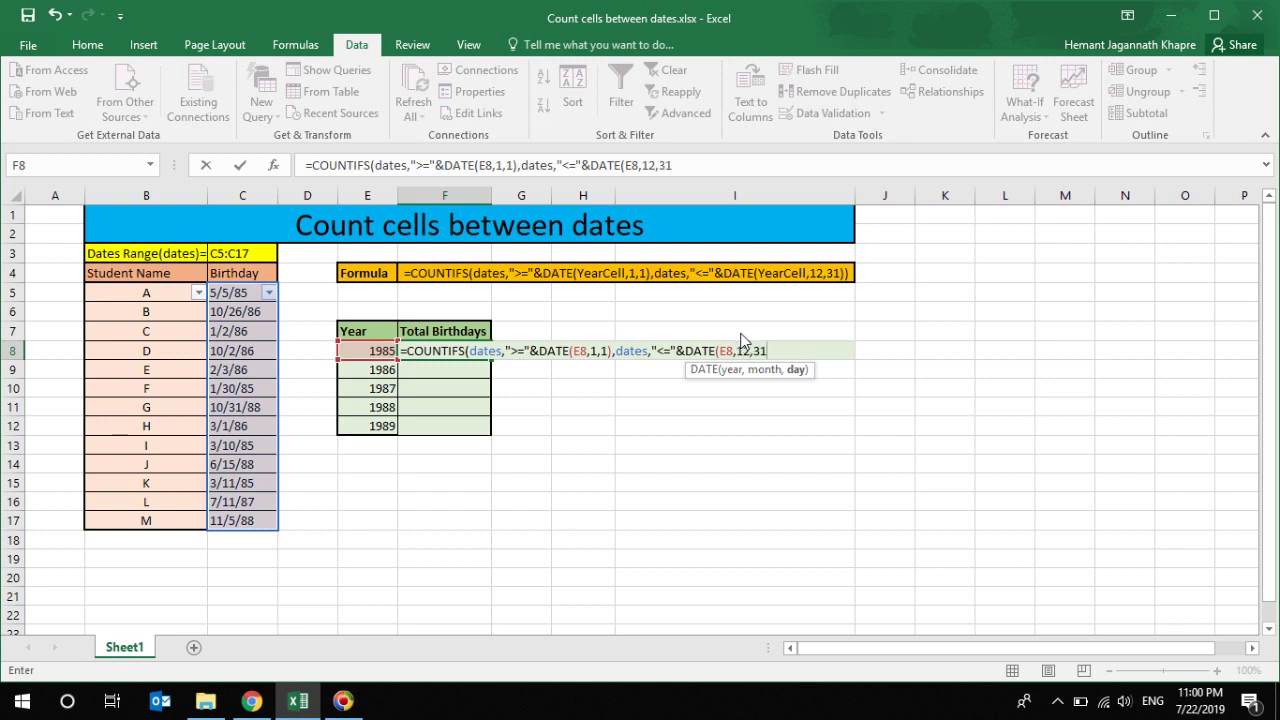
text()))
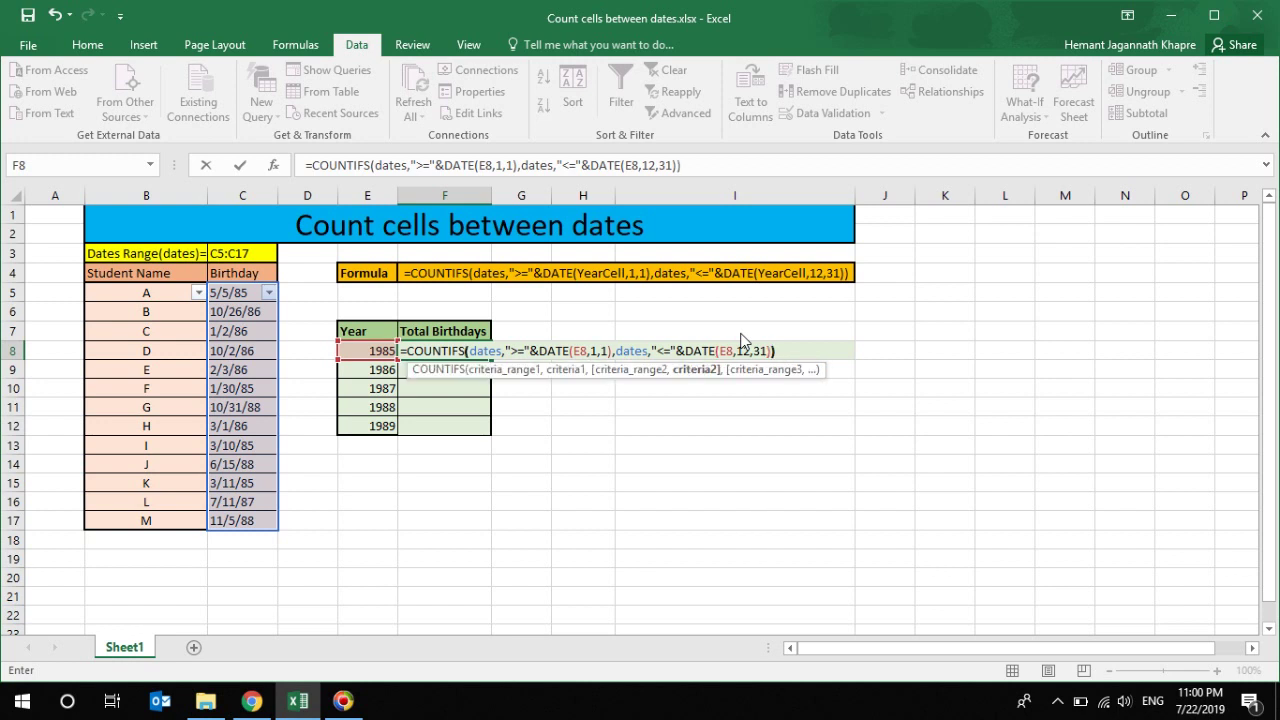
key(Return)
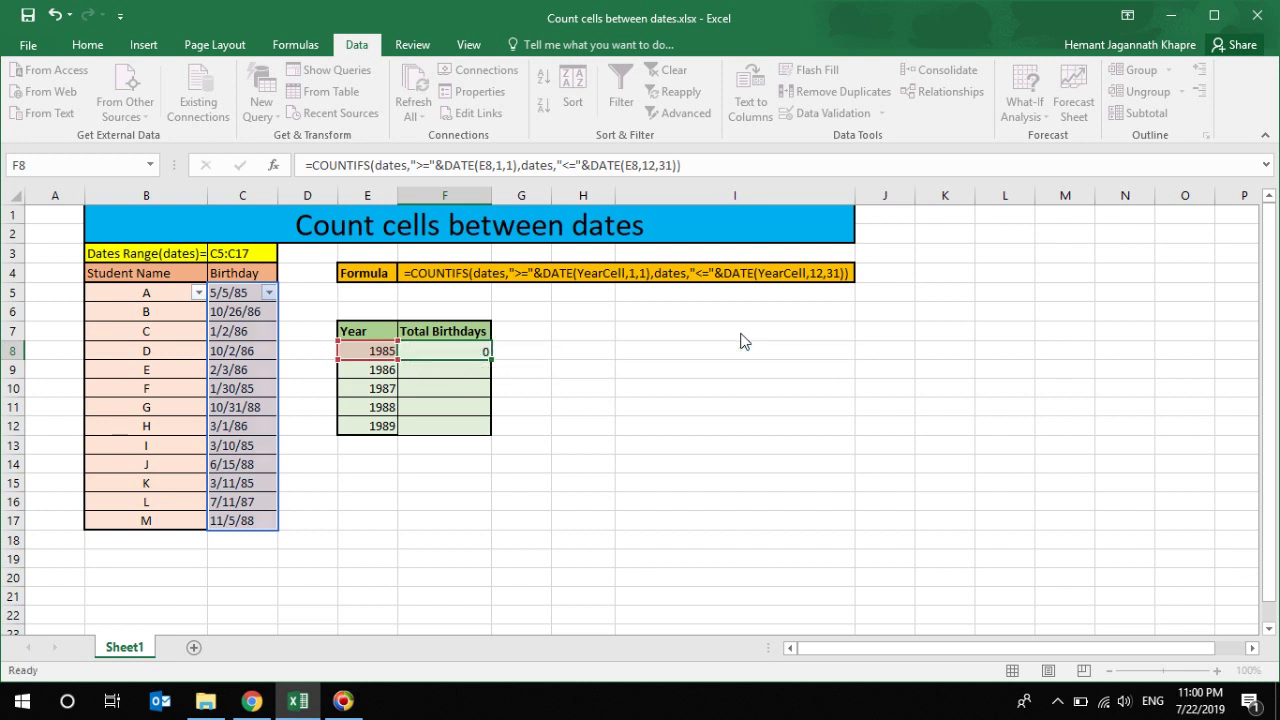
Step: Check the F8 count against the individual 1985 dates in the Birthday column
click(487, 354)
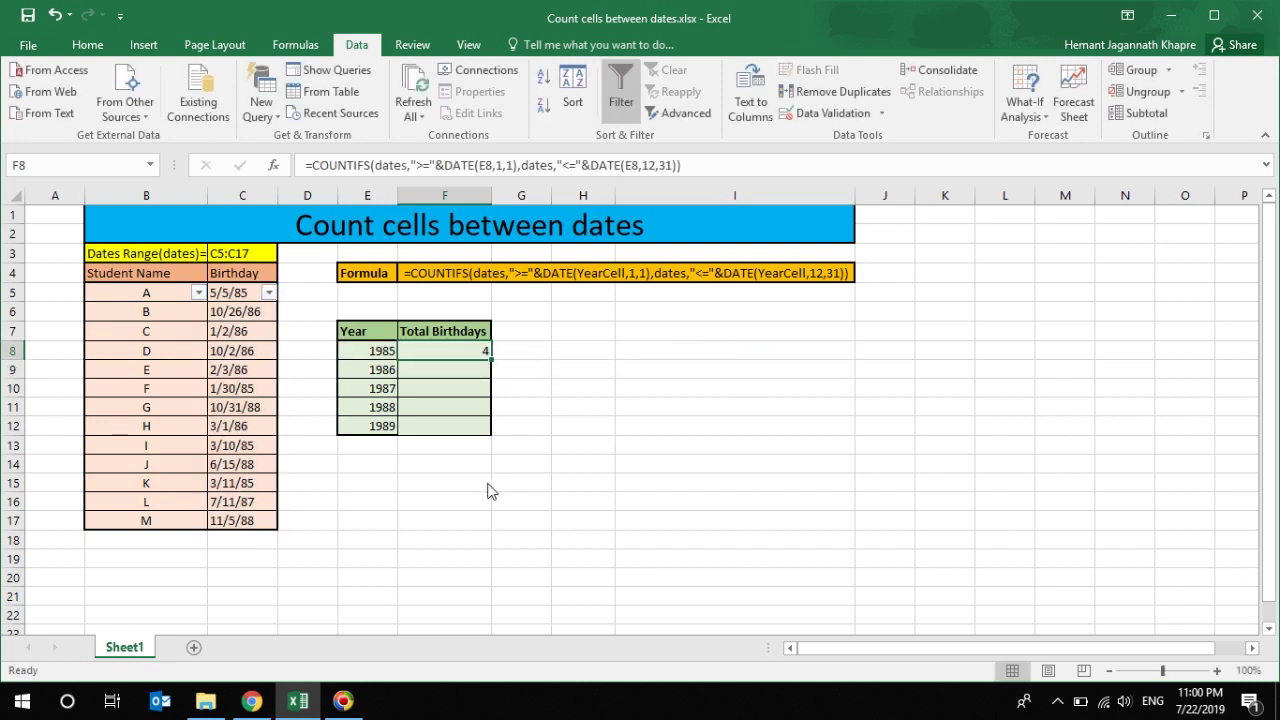
click(252, 296)
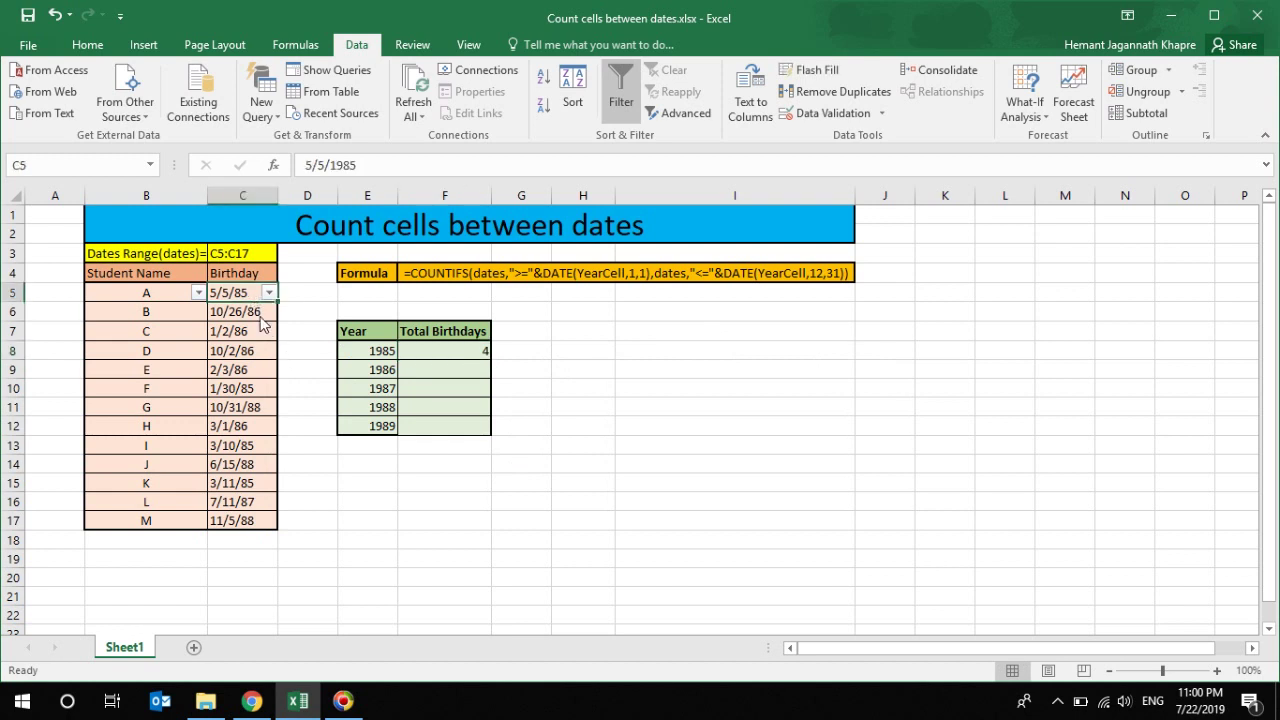
click(266, 393)
click(262, 450)
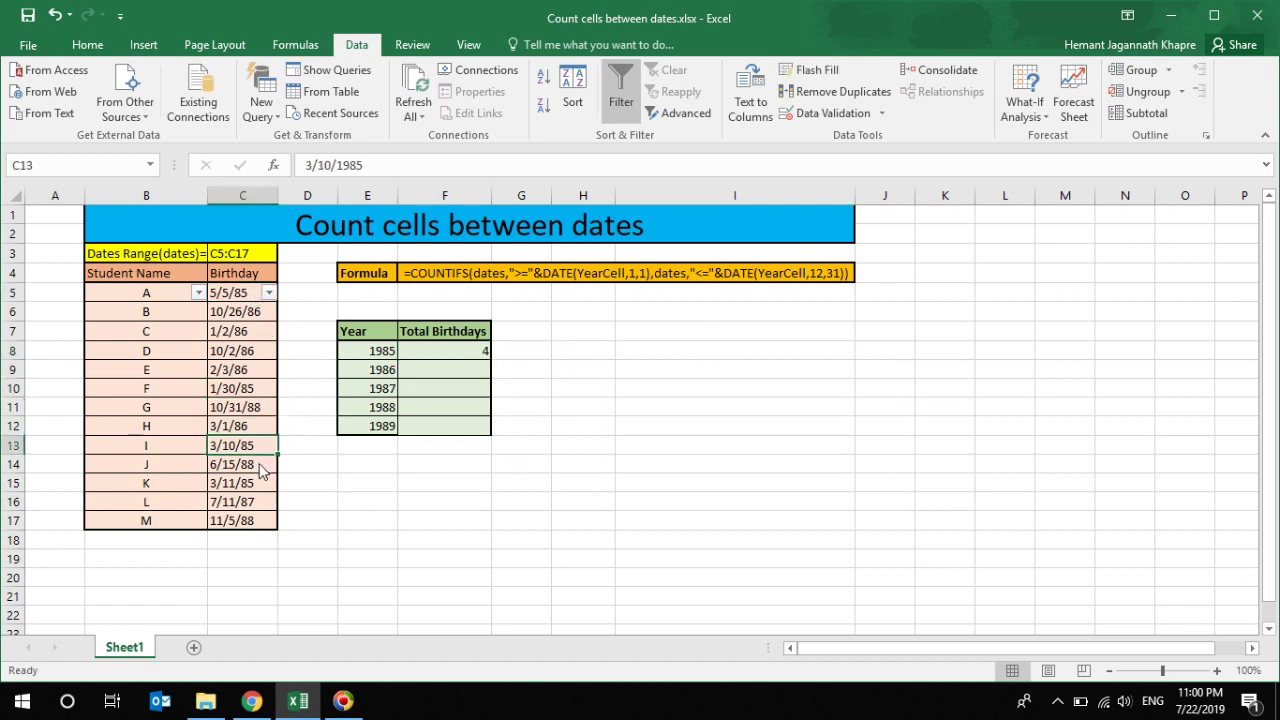
click(263, 490)
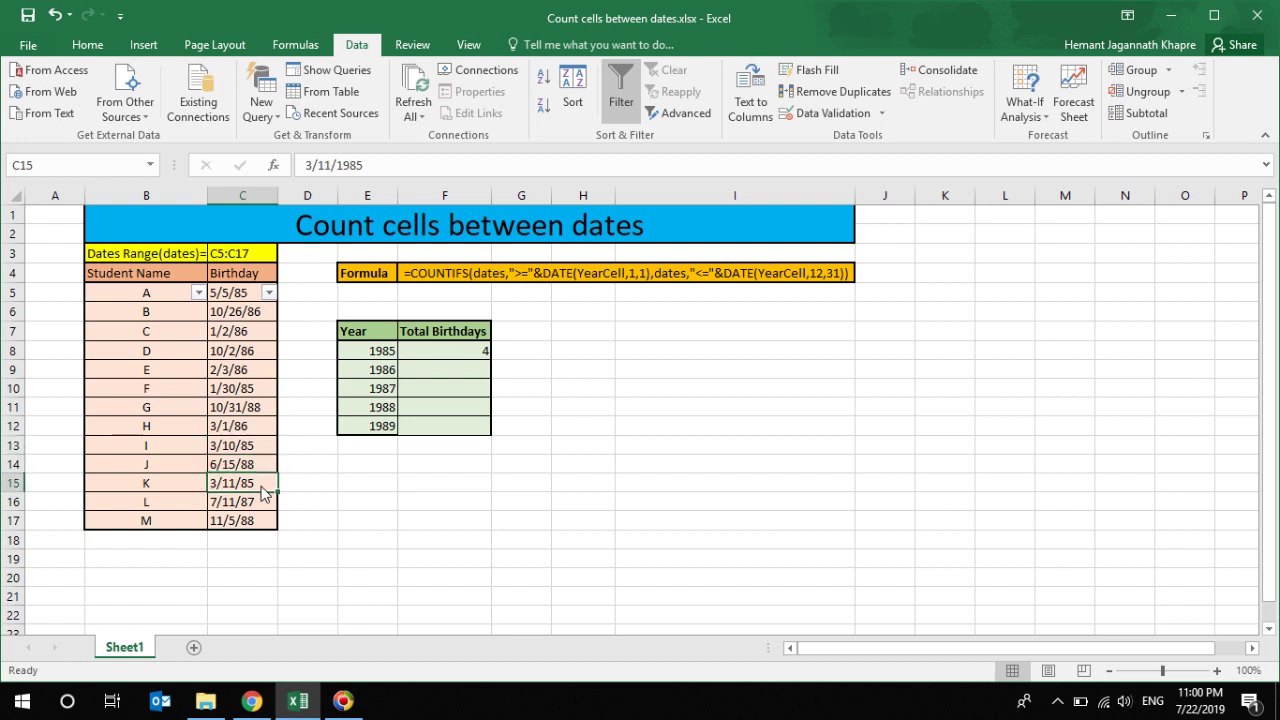
Step: Copy the COUNTIFS formula from F8 down to F9 for the year 1986
click(480, 354)
drag(490, 360, 490, 382)
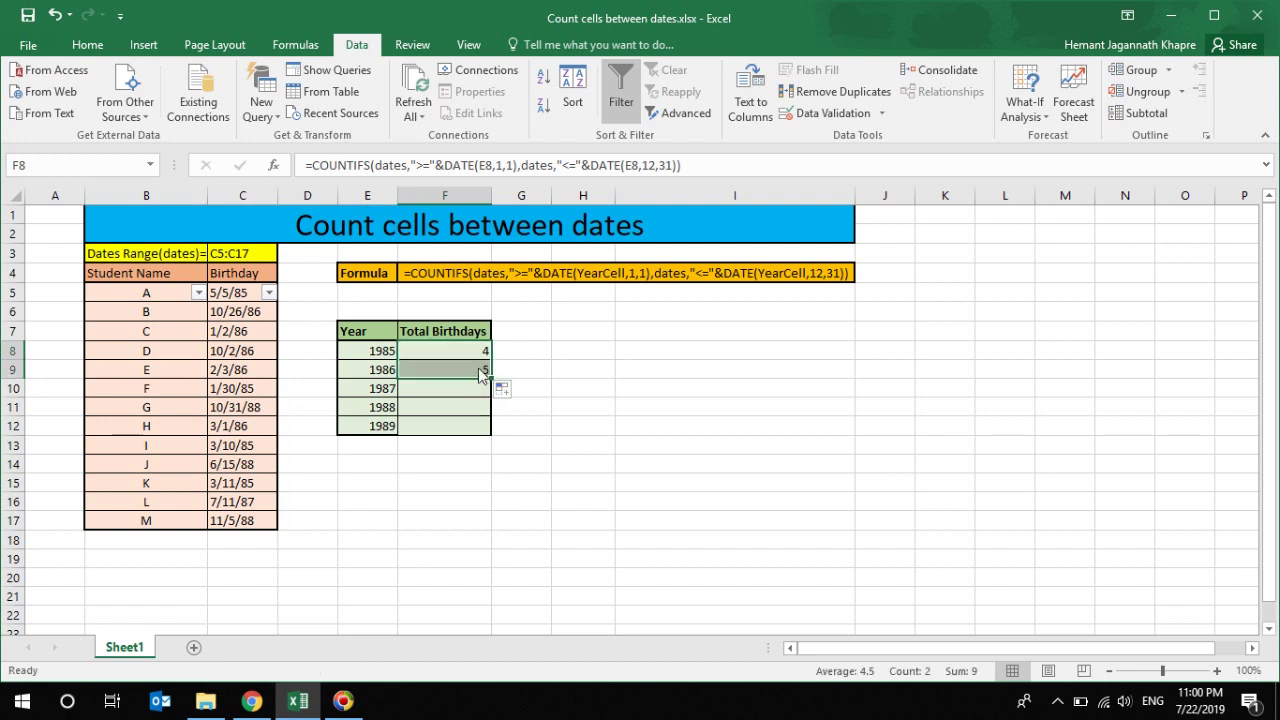
click(481, 372)
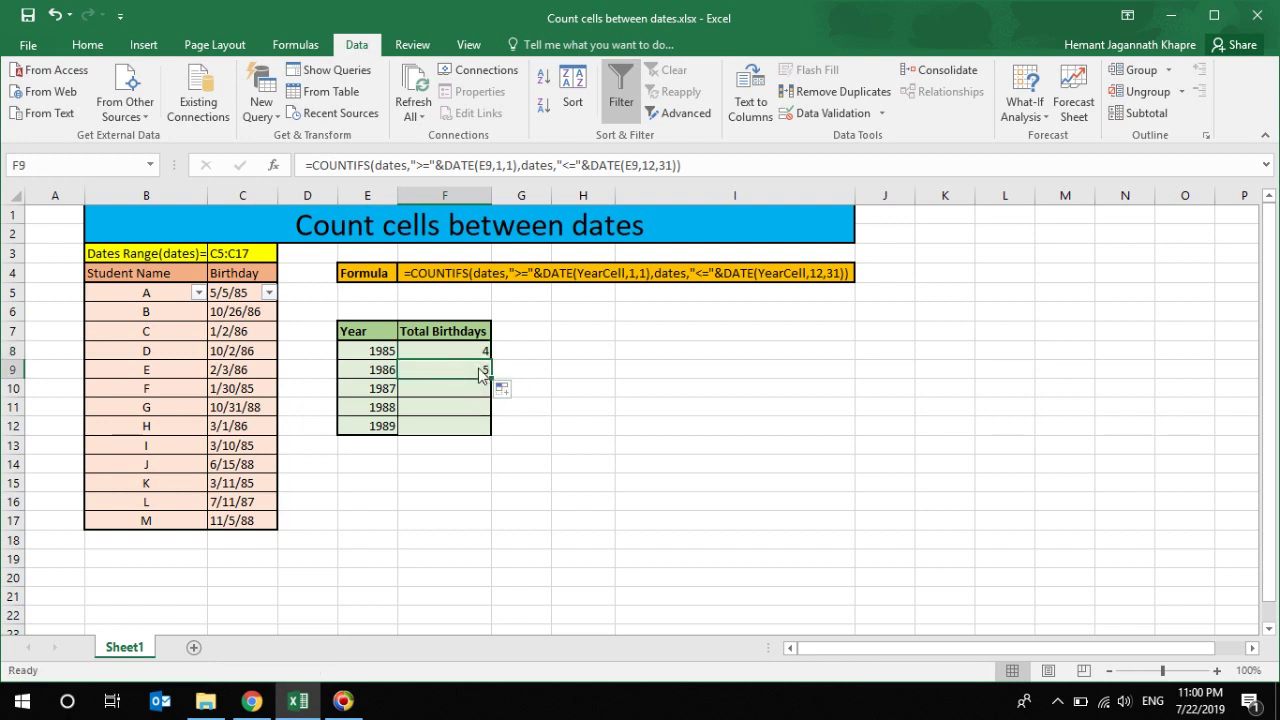
Step: Check the F9 count against the individual 1986 dates in the Birthday column
click(264, 314)
click(264, 332)
click(263, 352)
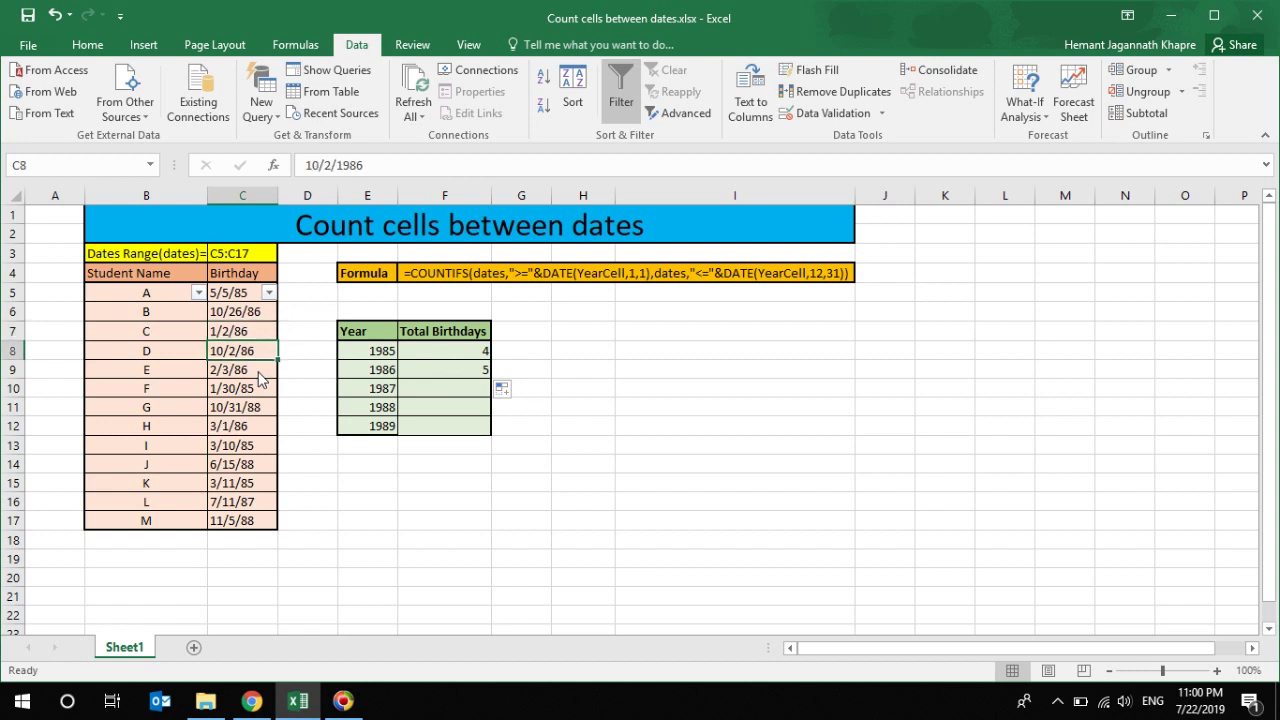
click(261, 371)
click(470, 372)
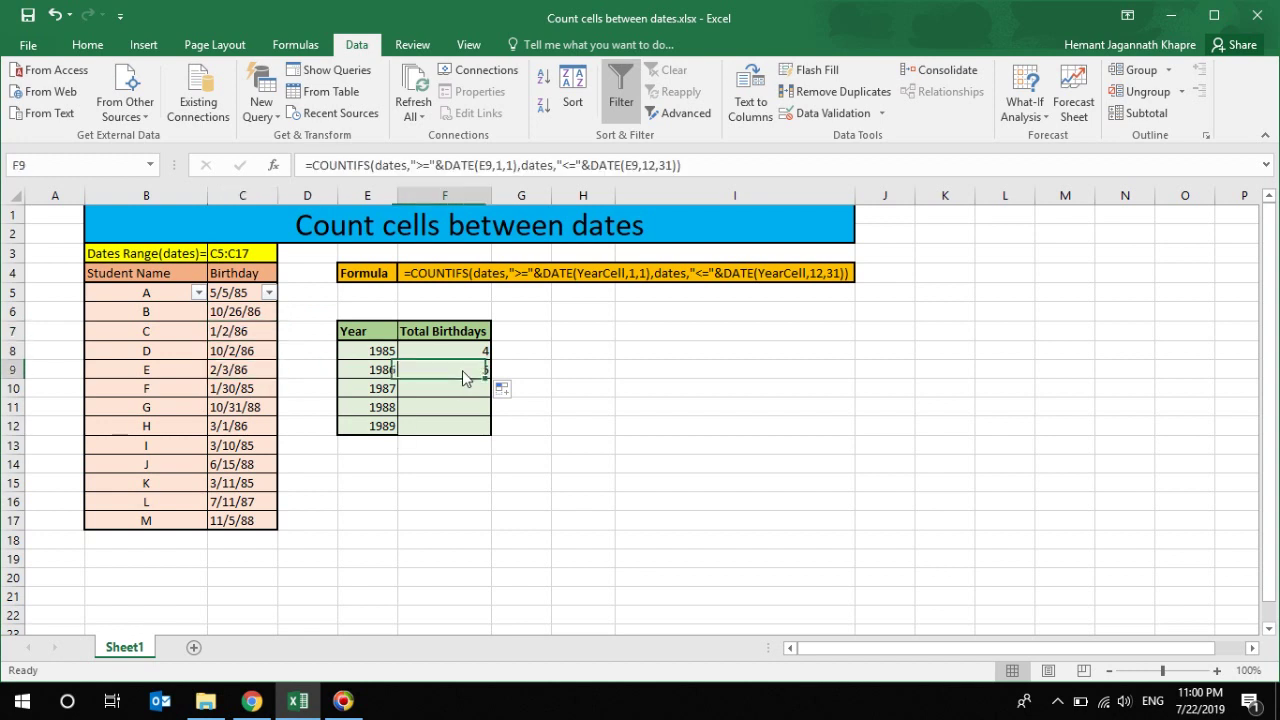
Step: Remove the misplaced filter from row 5 and apply it to the header cells B4:C4, Student Name and Birthday
drag(200, 279, 226, 283)
click(621, 90)
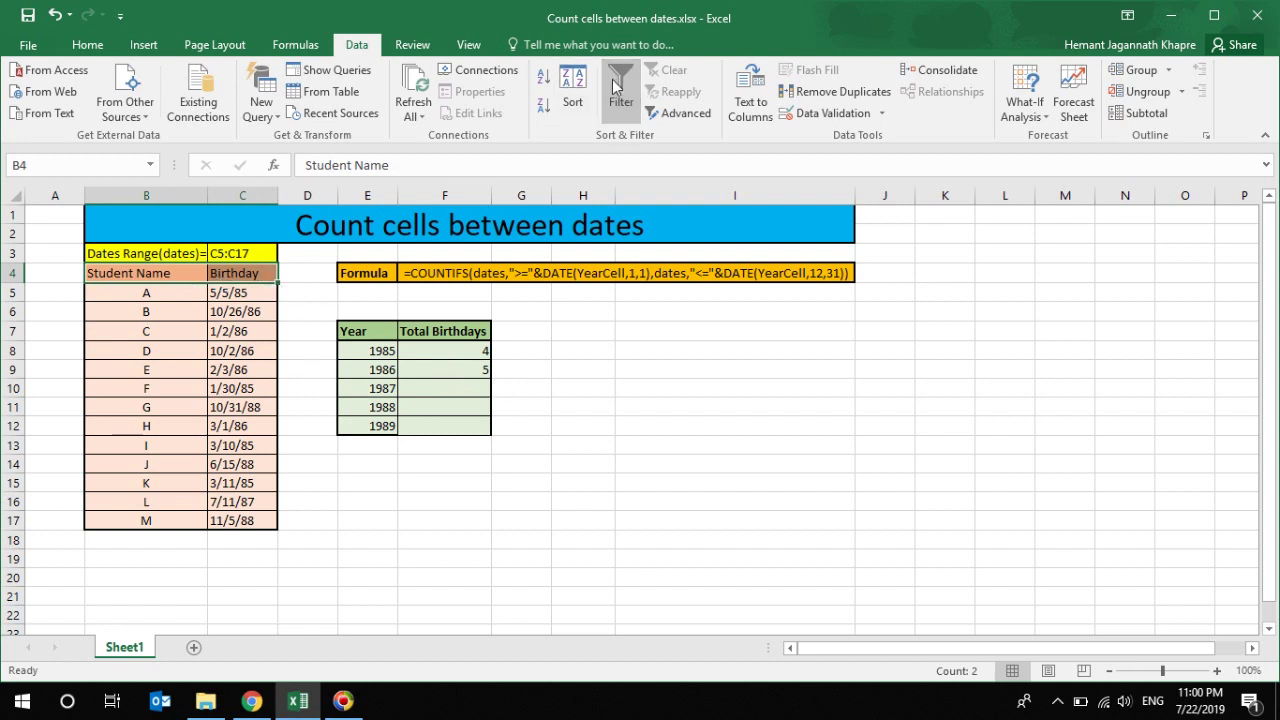
click(621, 90)
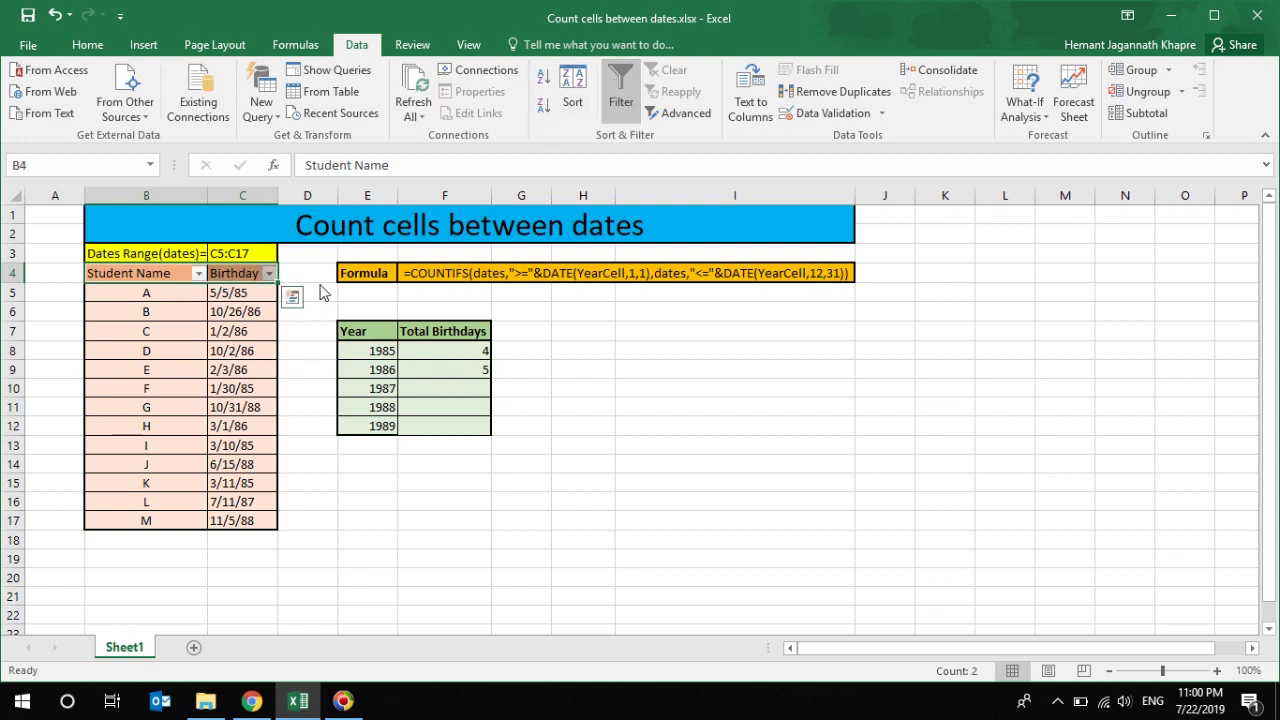
Step: Examine the dates grouped under 1985 and the months under 1986 in the Birthday filter list, and close it without filtering
click(268, 274)
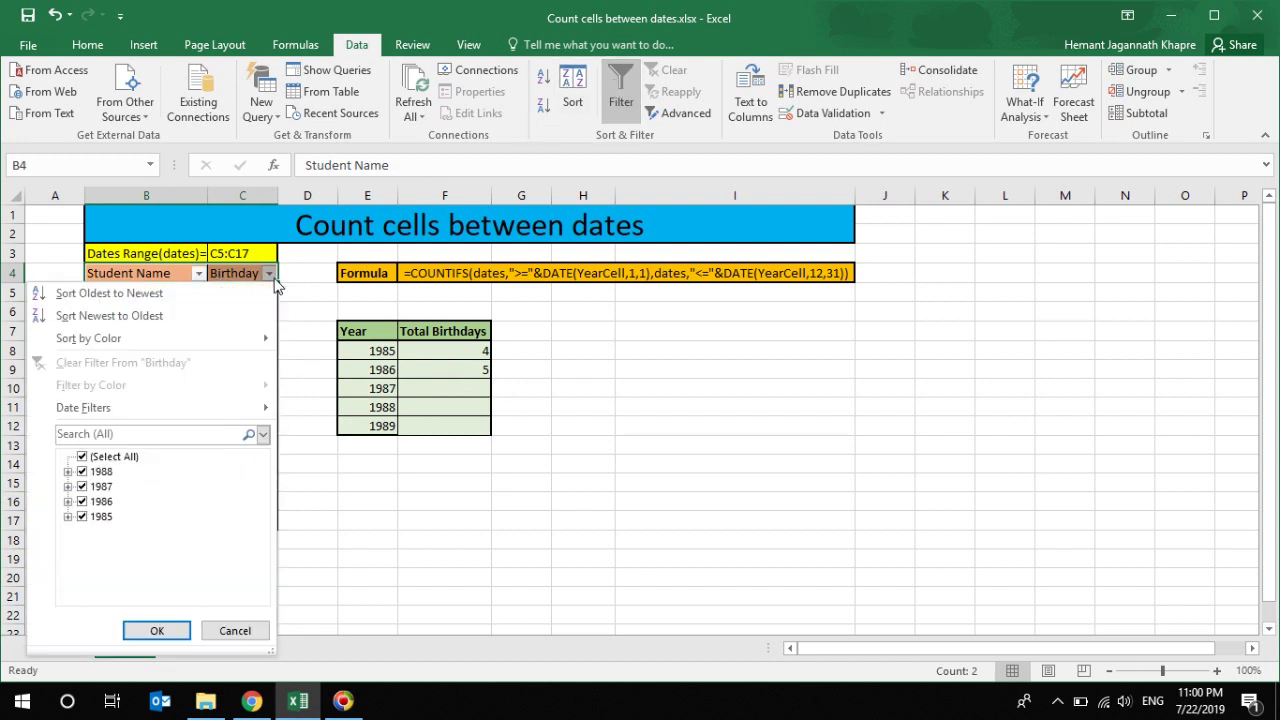
click(67, 517)
click(86, 561)
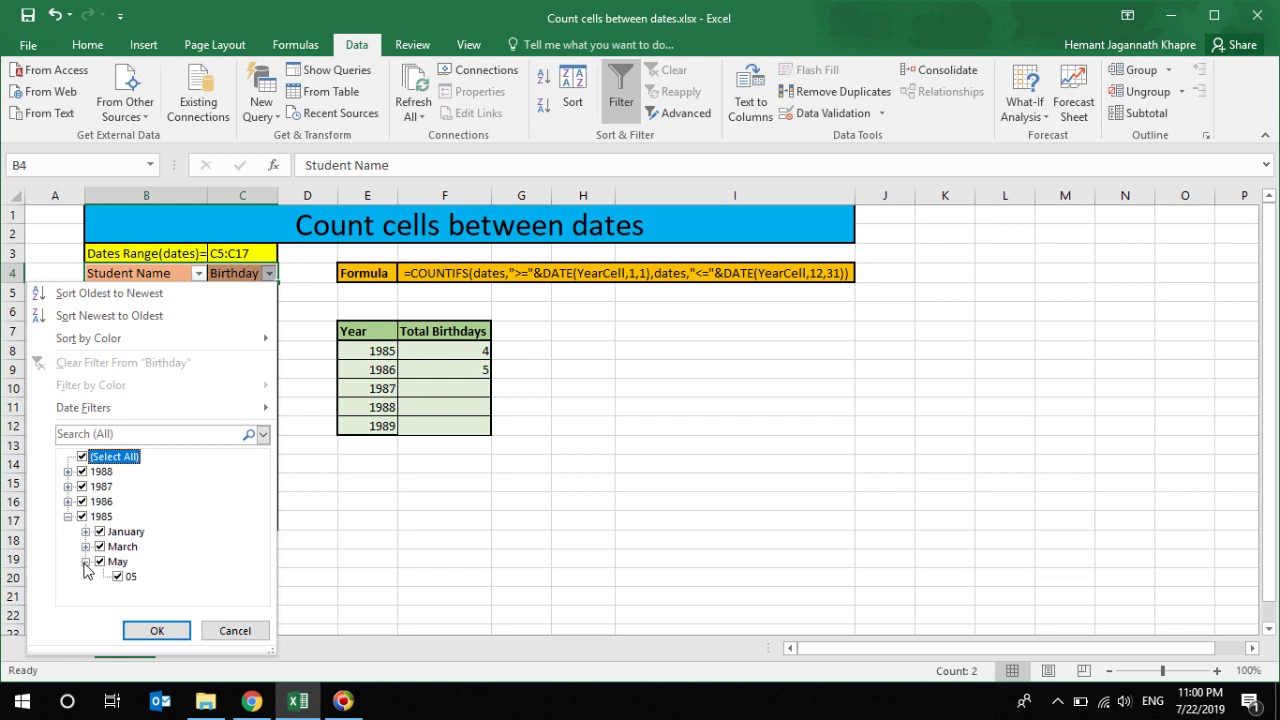
click(86, 547)
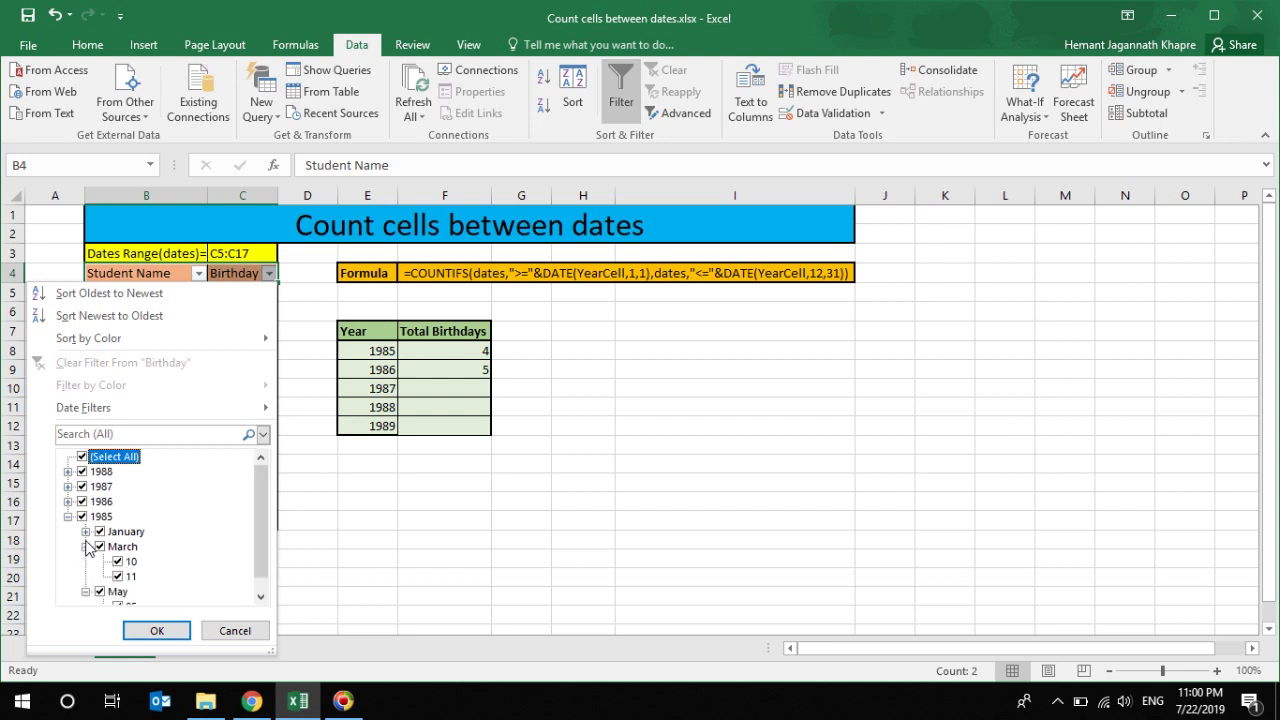
click(86, 532)
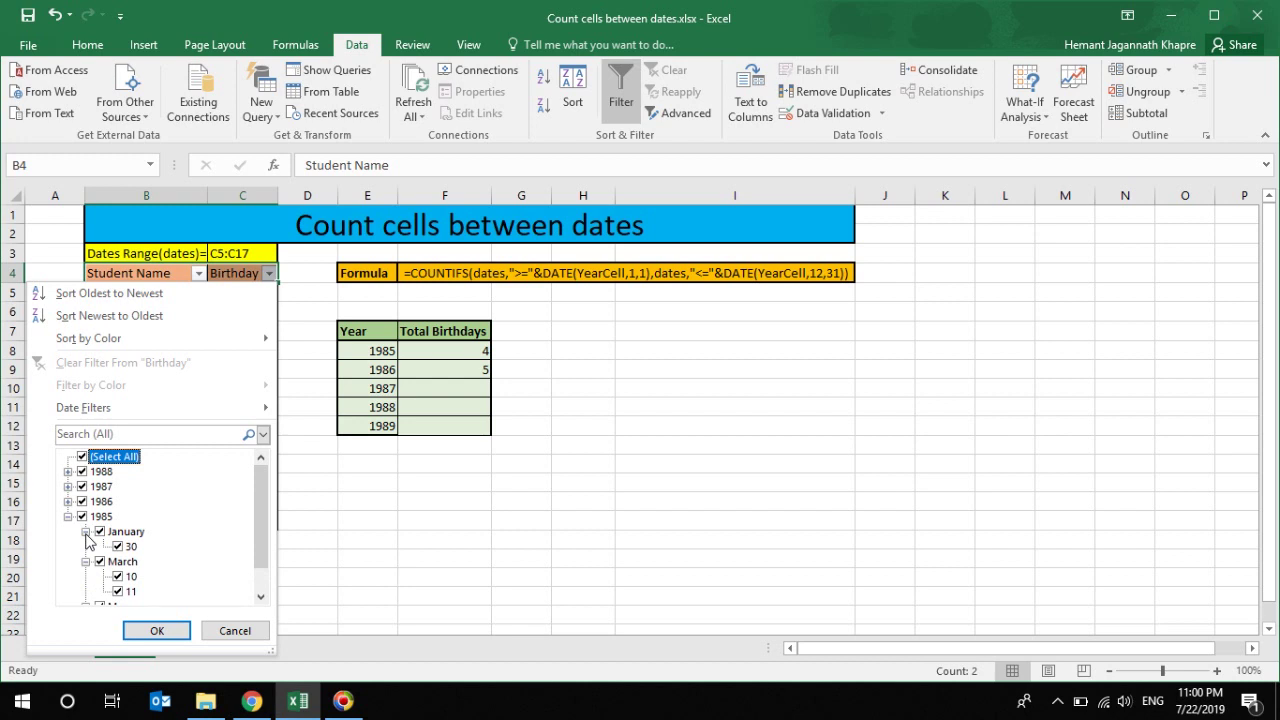
click(86, 532)
click(68, 517)
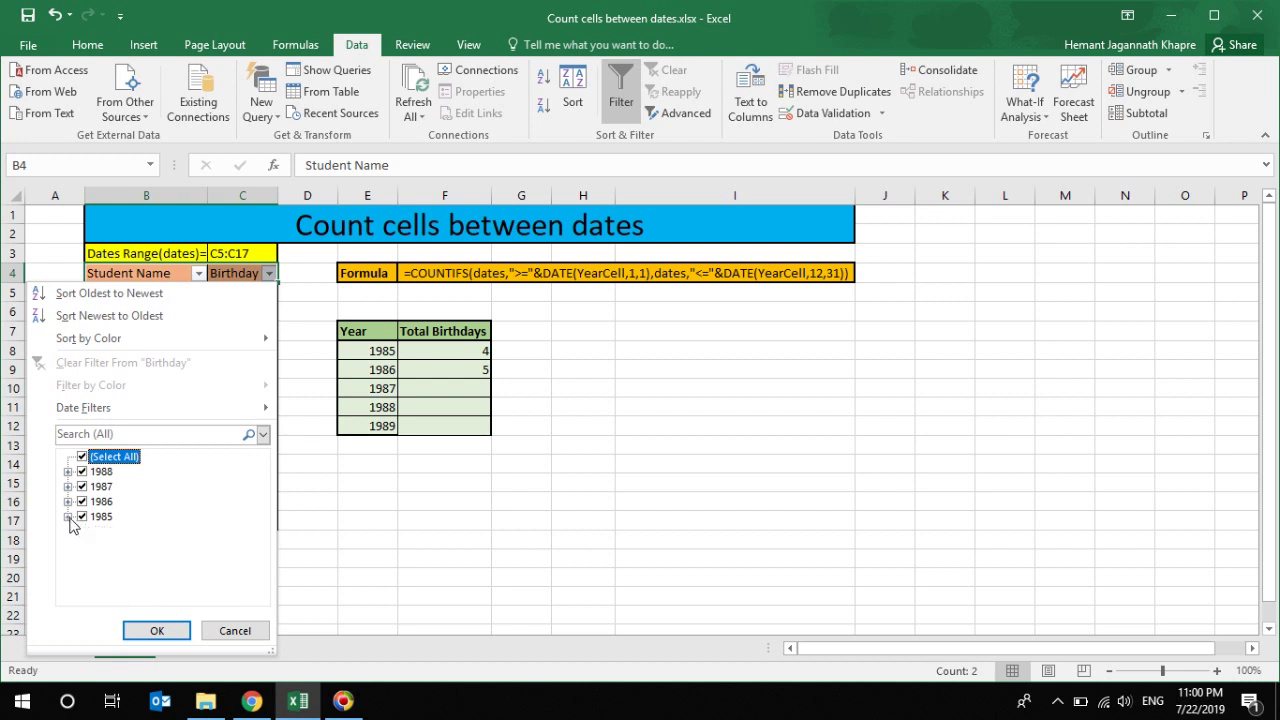
click(68, 502)
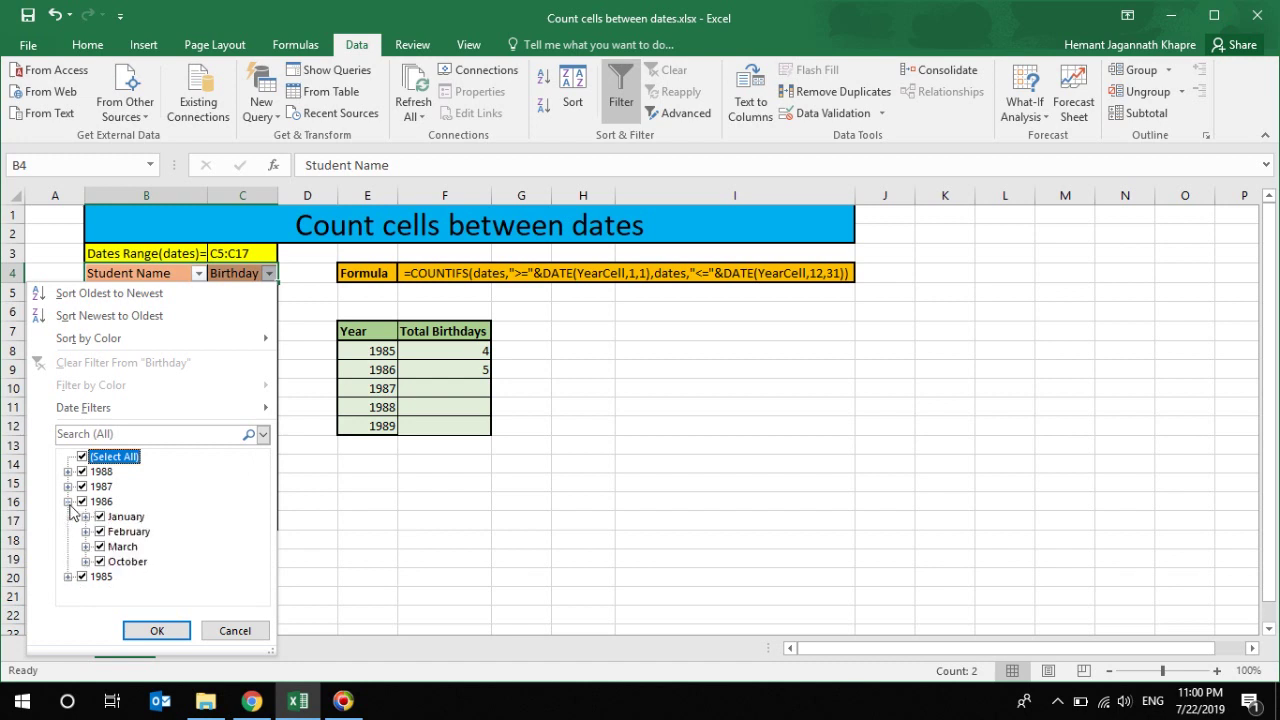
click(68, 502)
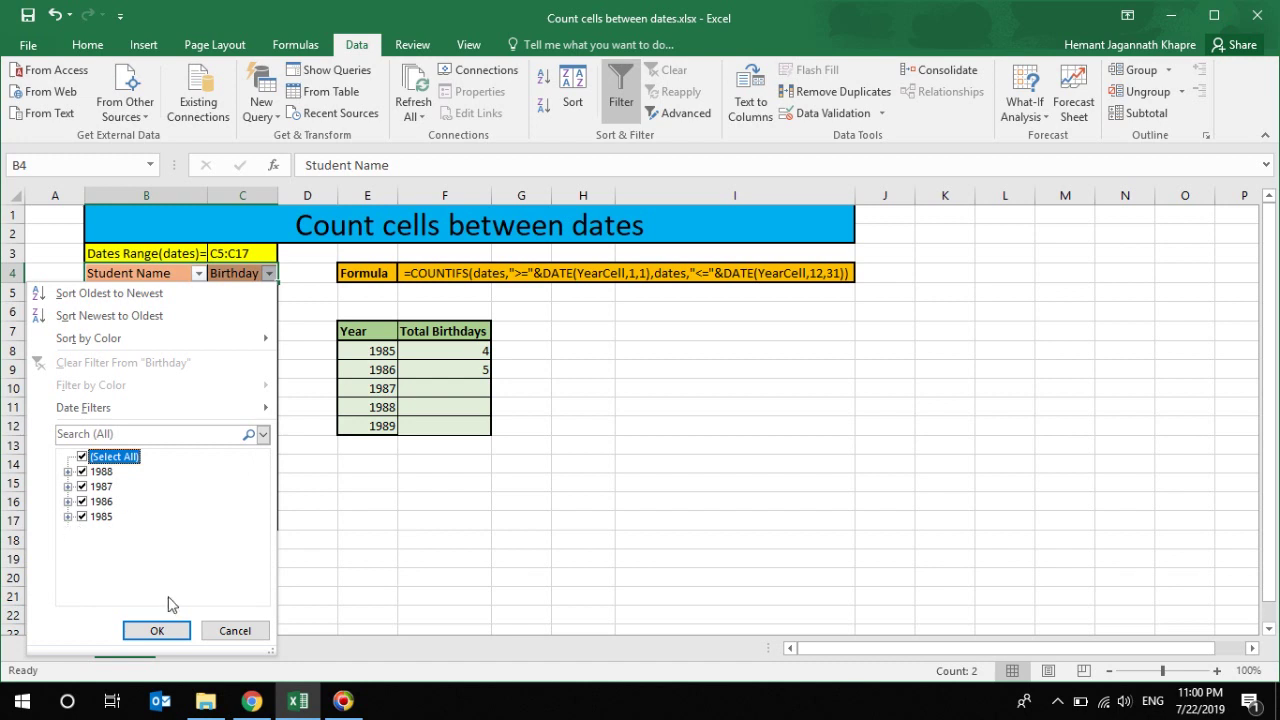
click(234, 631)
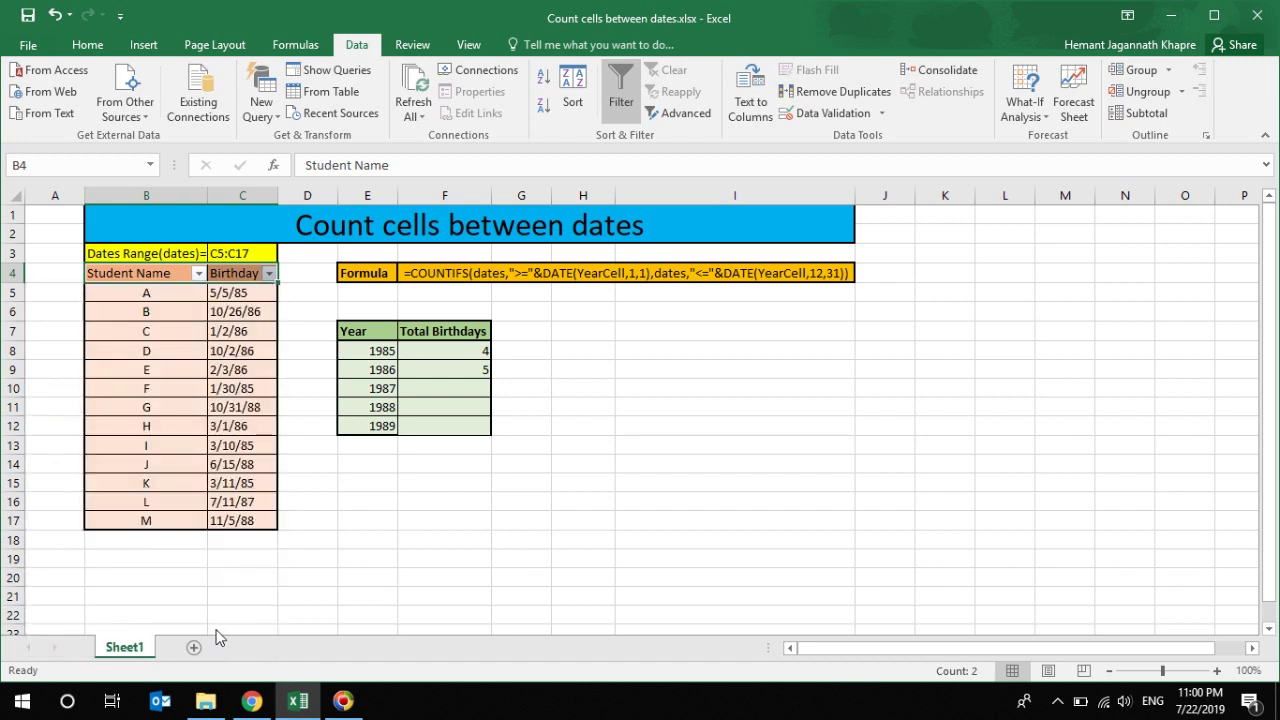
Step: Copy the COUNTIFS formula from F9 down through F12 for the years 1987 to 1989, and minimize the workbook window
click(480, 372)
drag(490, 379, 491, 442)
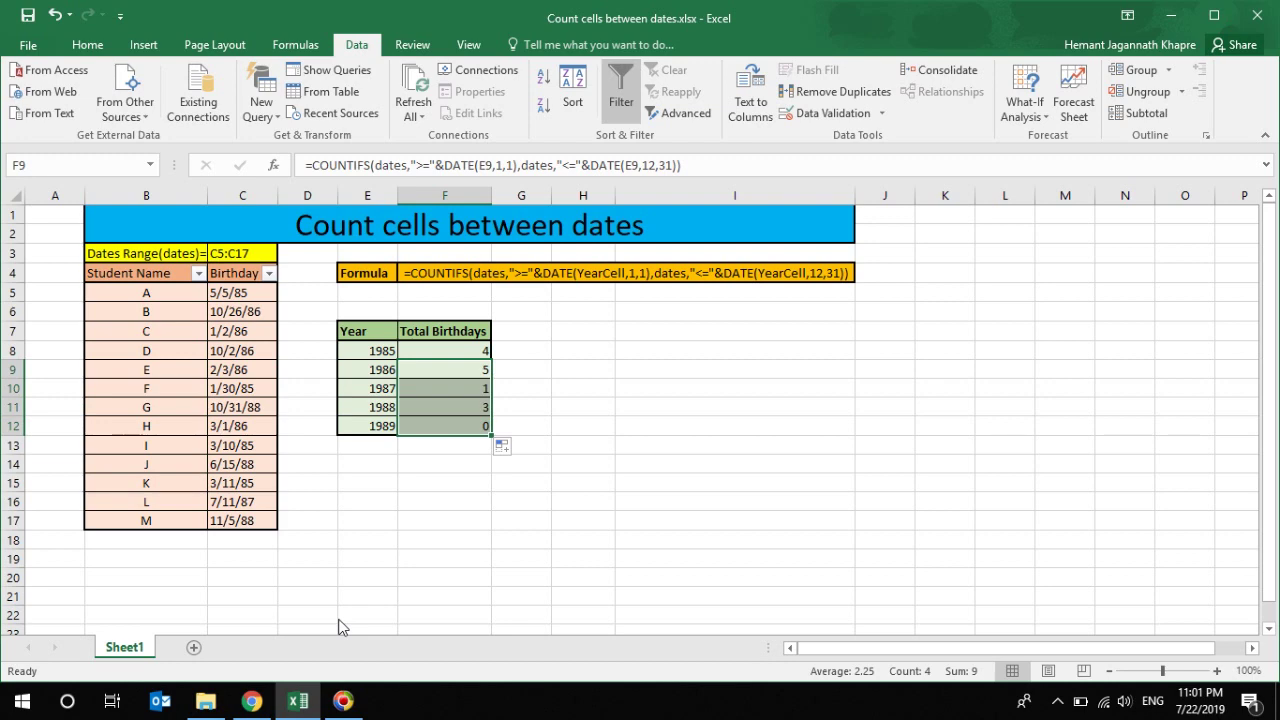
click(298, 700)
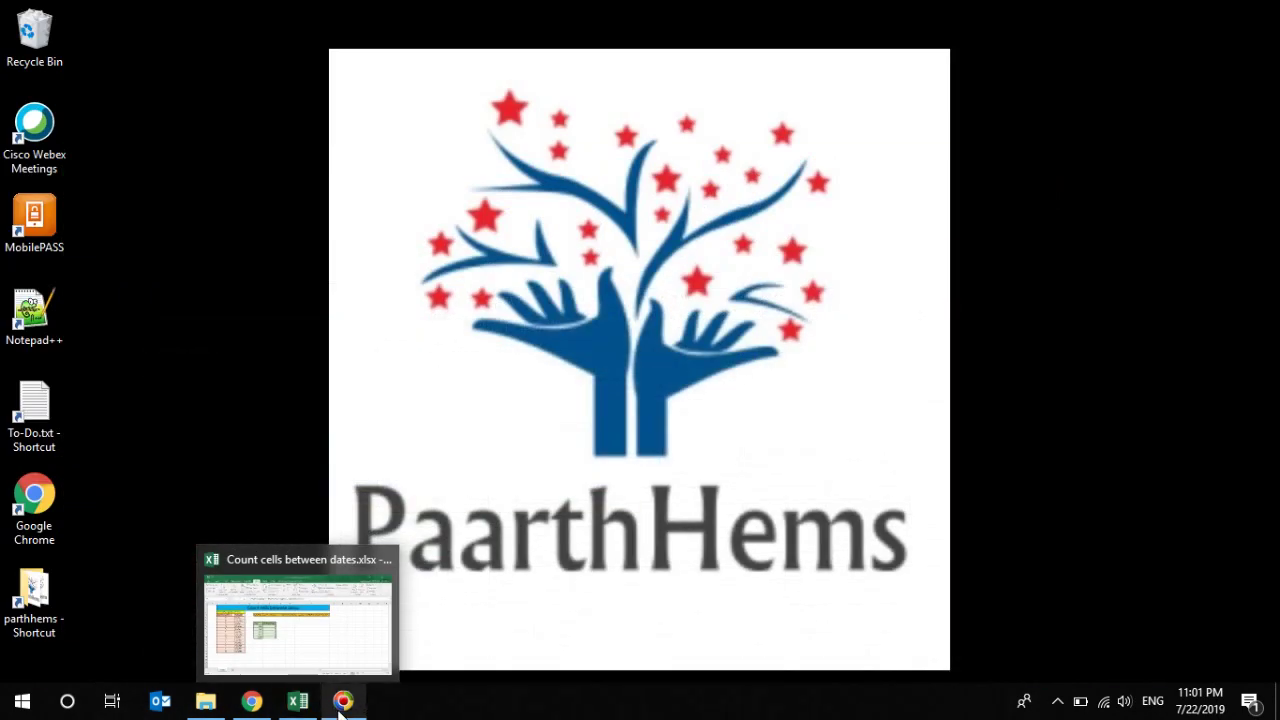